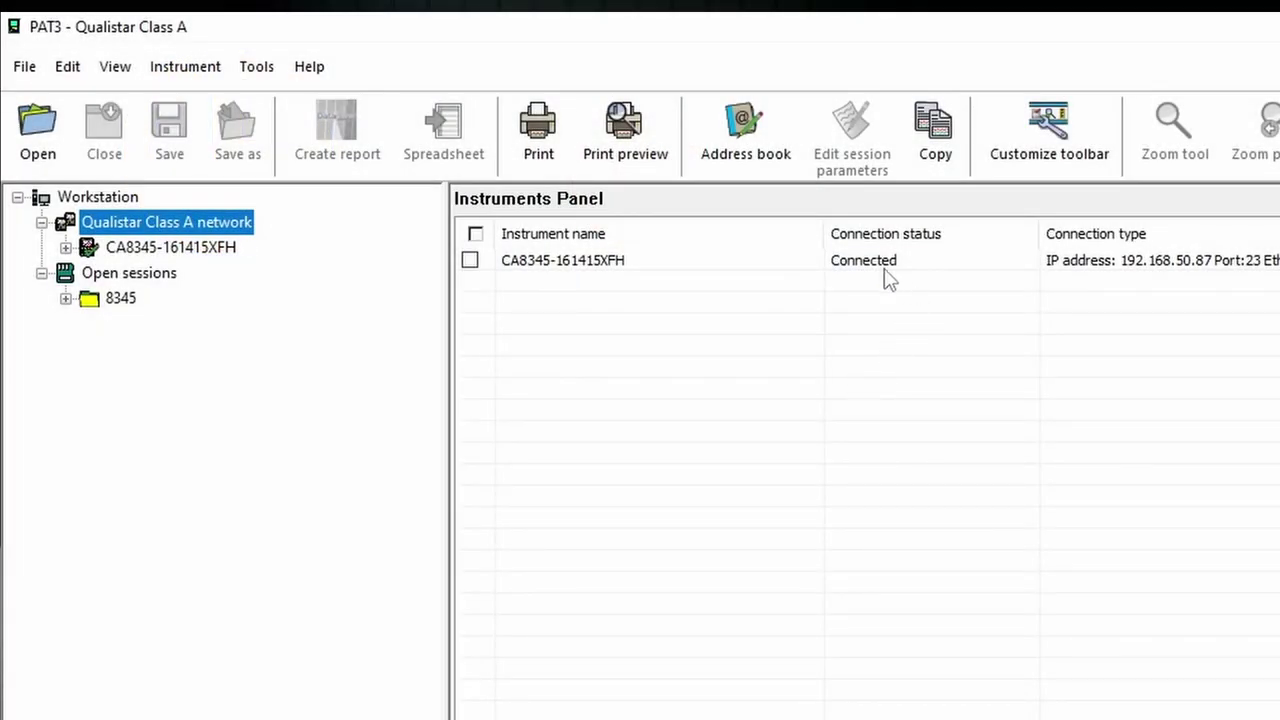
Open the 16/10/2023 TREND01 recording from the recorded trend sessions stored on the connected CA8345 instrument.
click(104, 256)
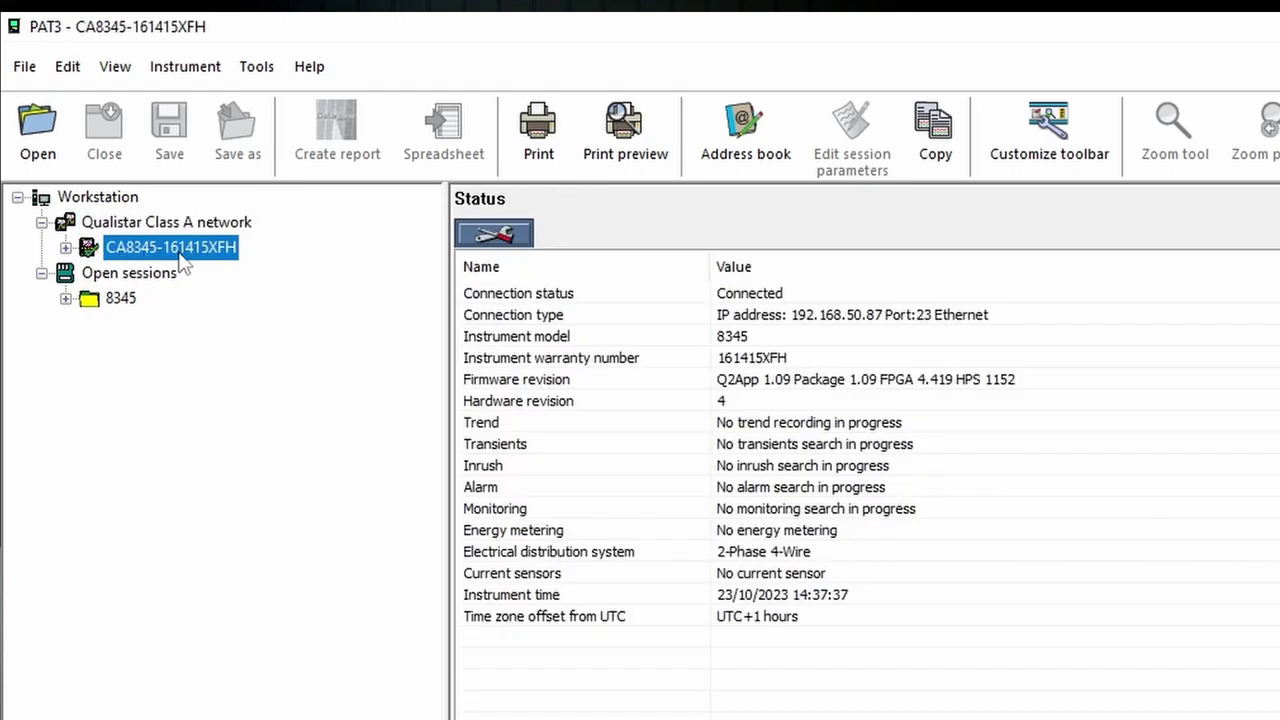
click(66, 247)
click(188, 276)
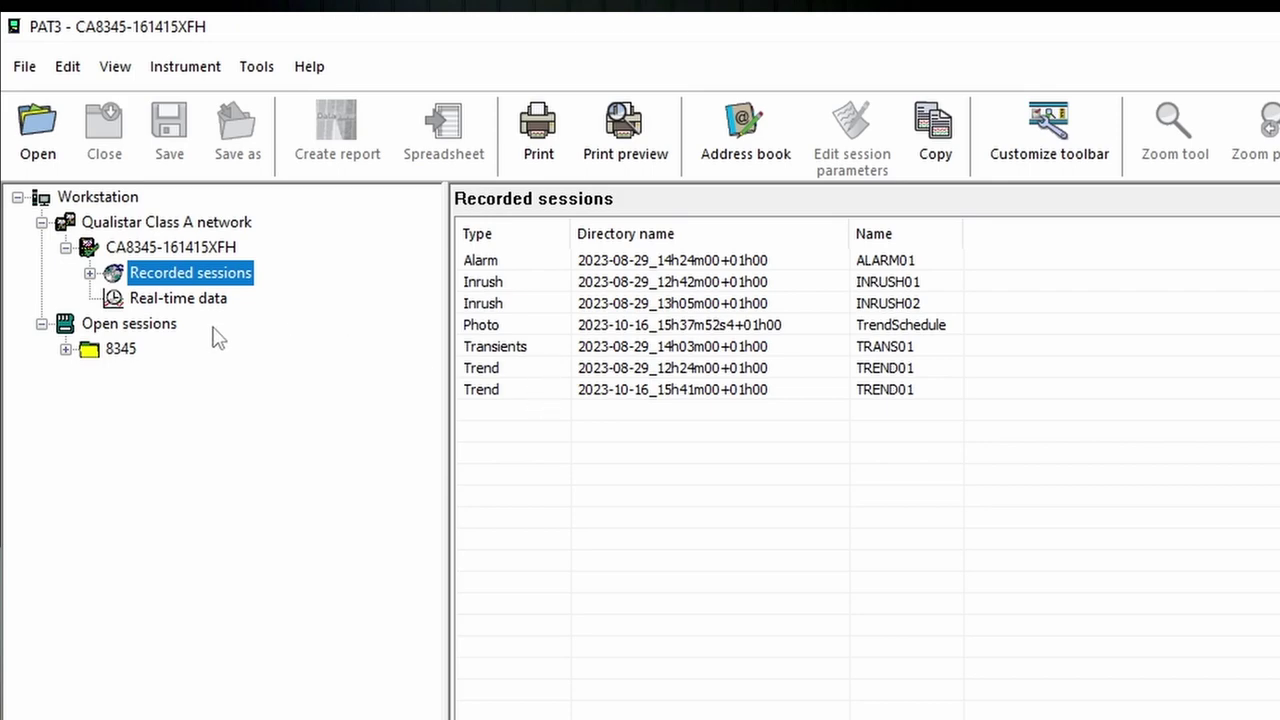
click(90, 273)
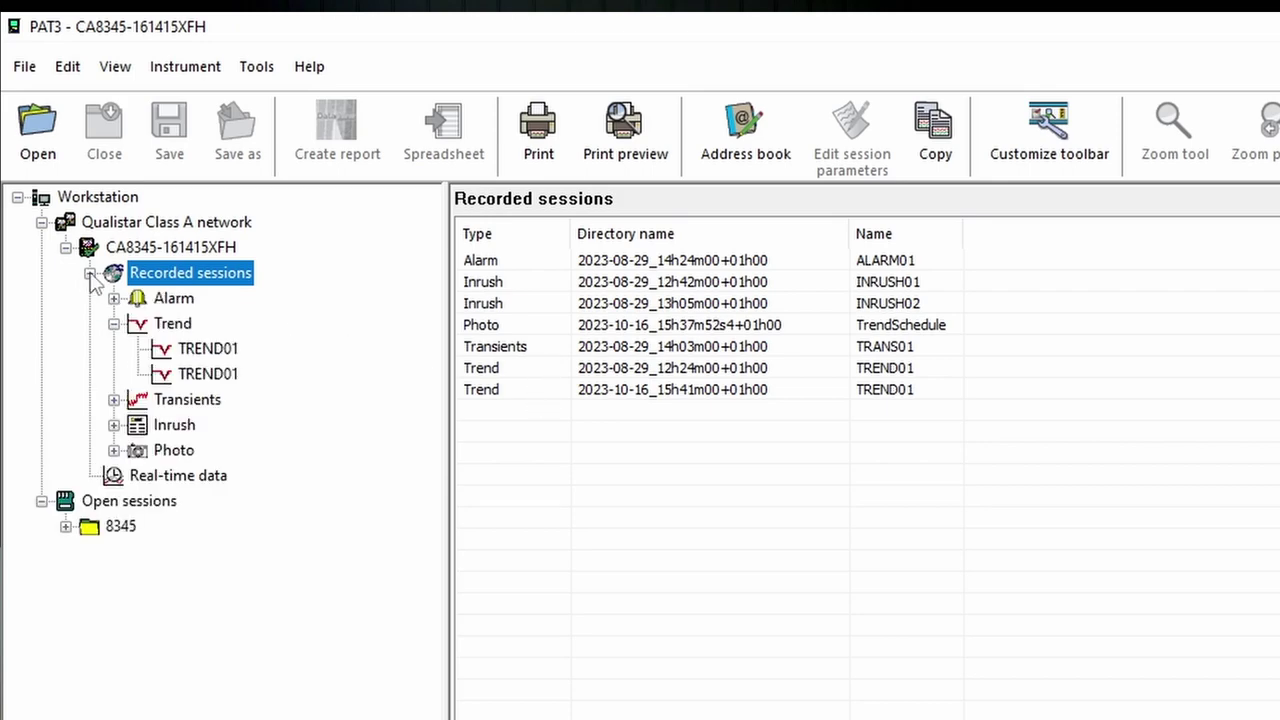
click(172, 326)
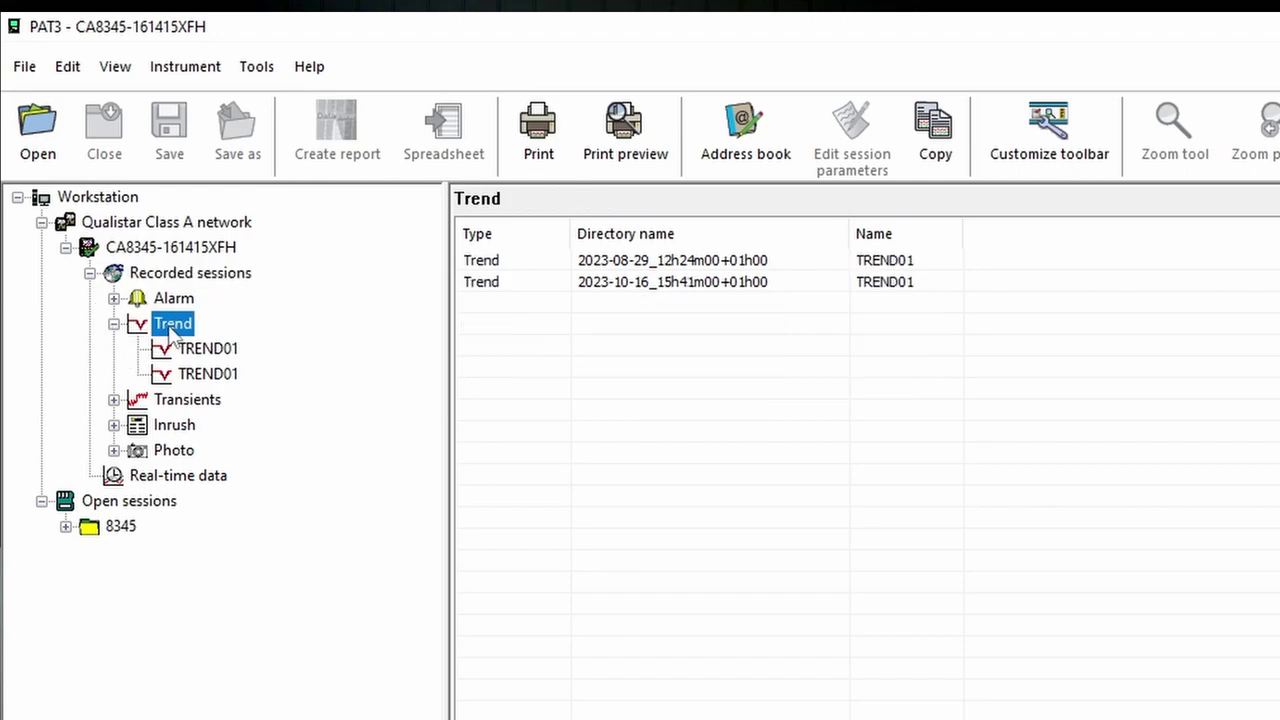
double_click(218, 376)
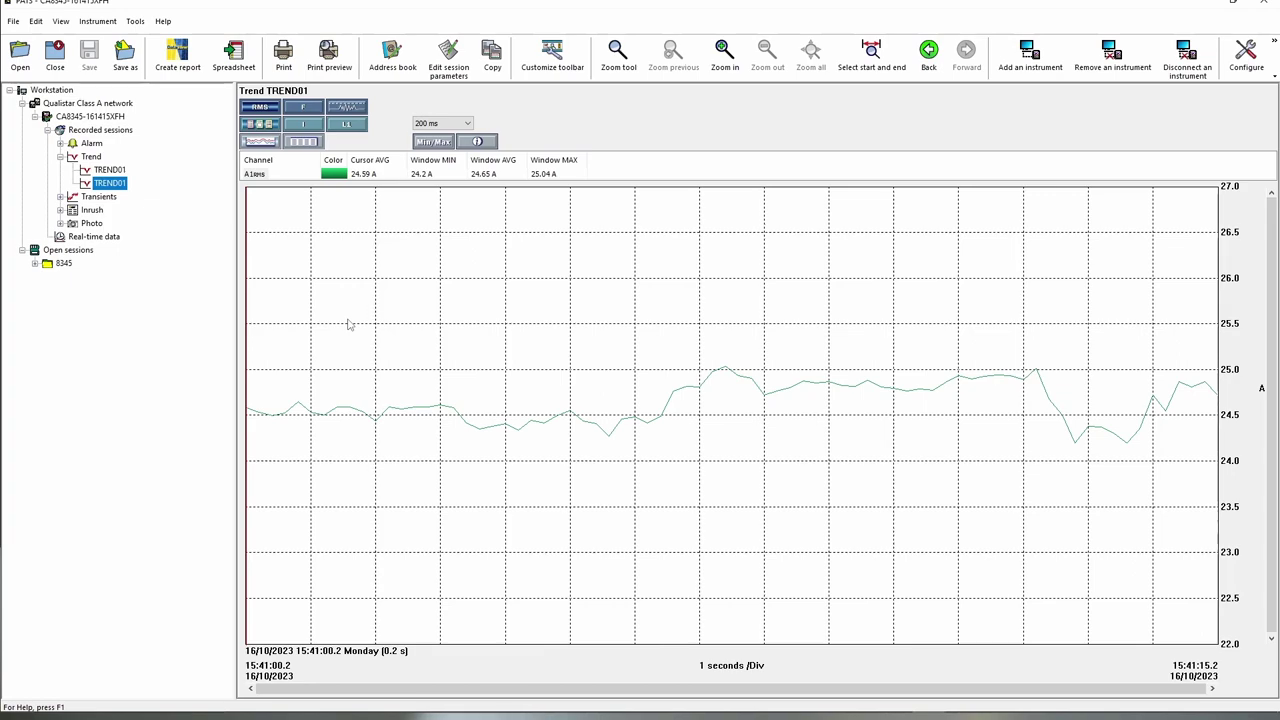
List the recordings in the open 8345 session and display its Trend SAMPLE1 recording.
click(34, 116)
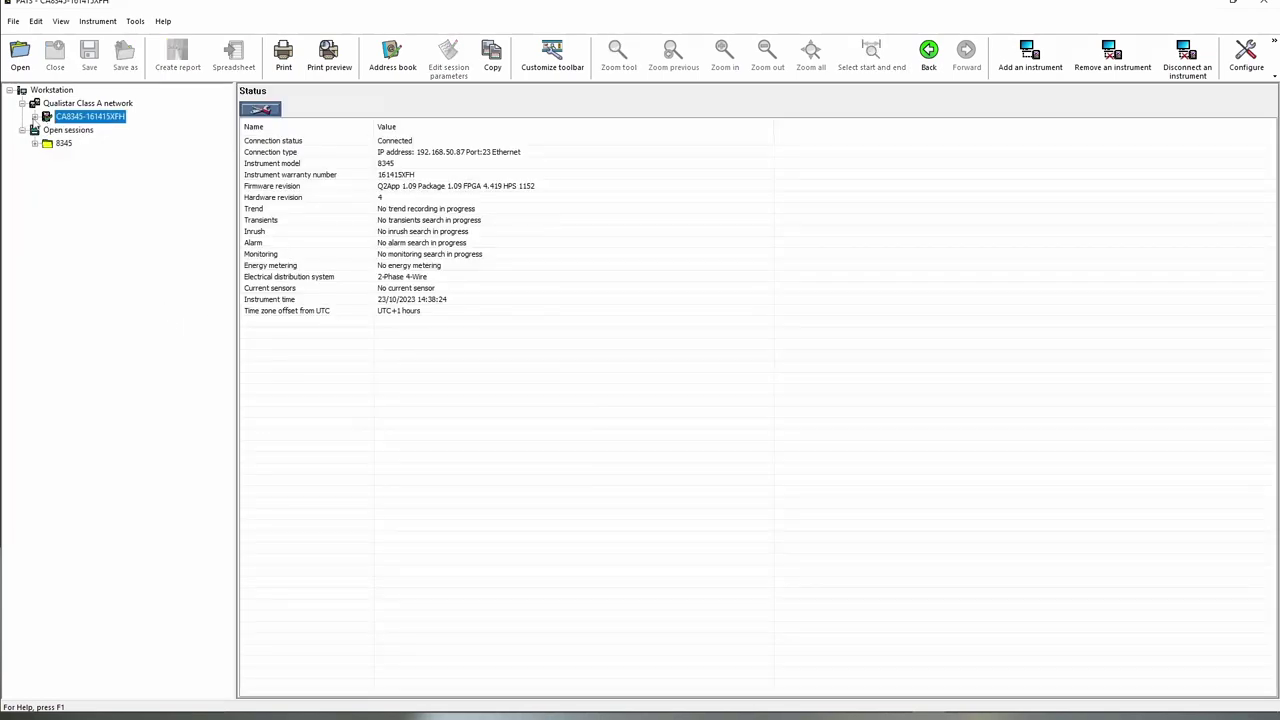
click(35, 144)
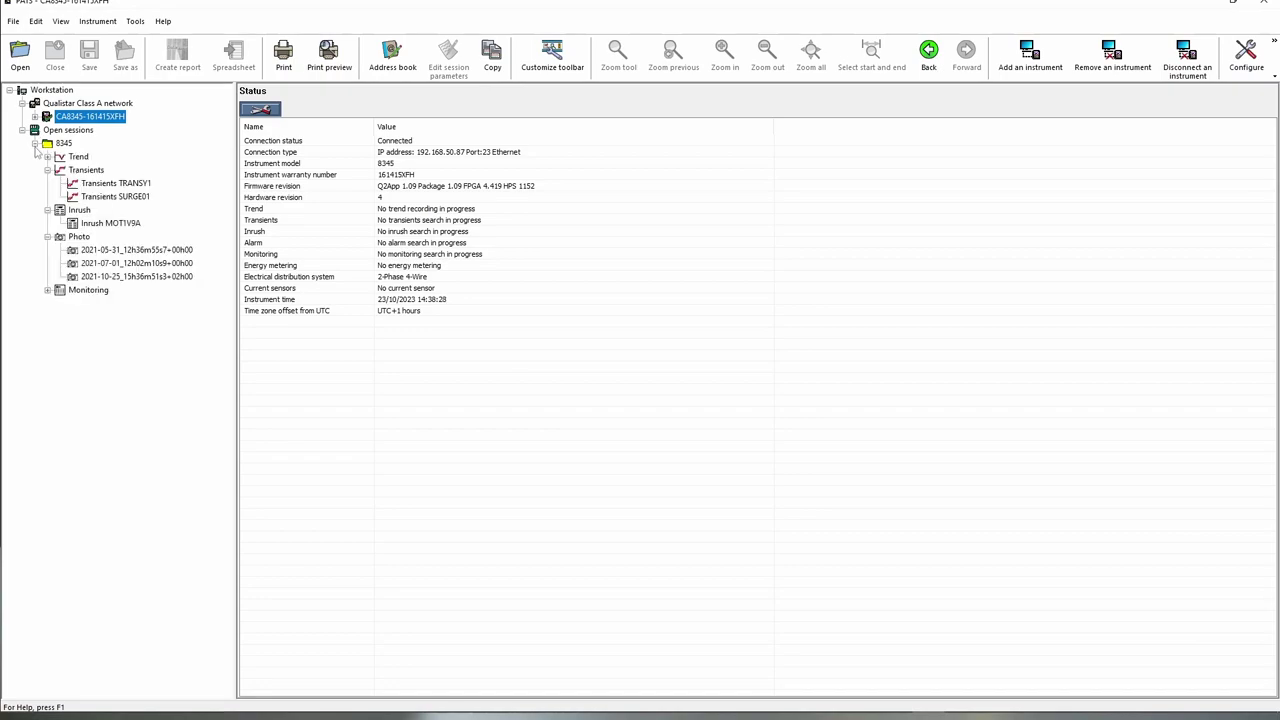
click(63, 144)
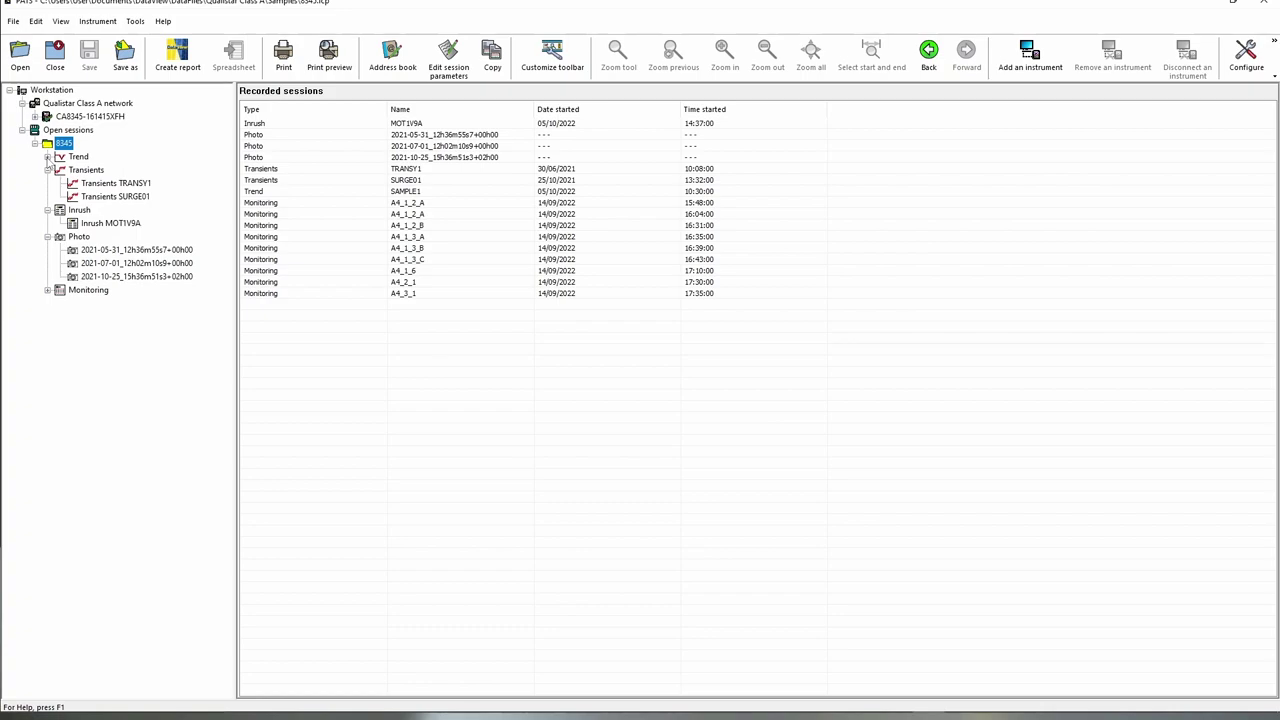
click(47, 157)
click(117, 170)
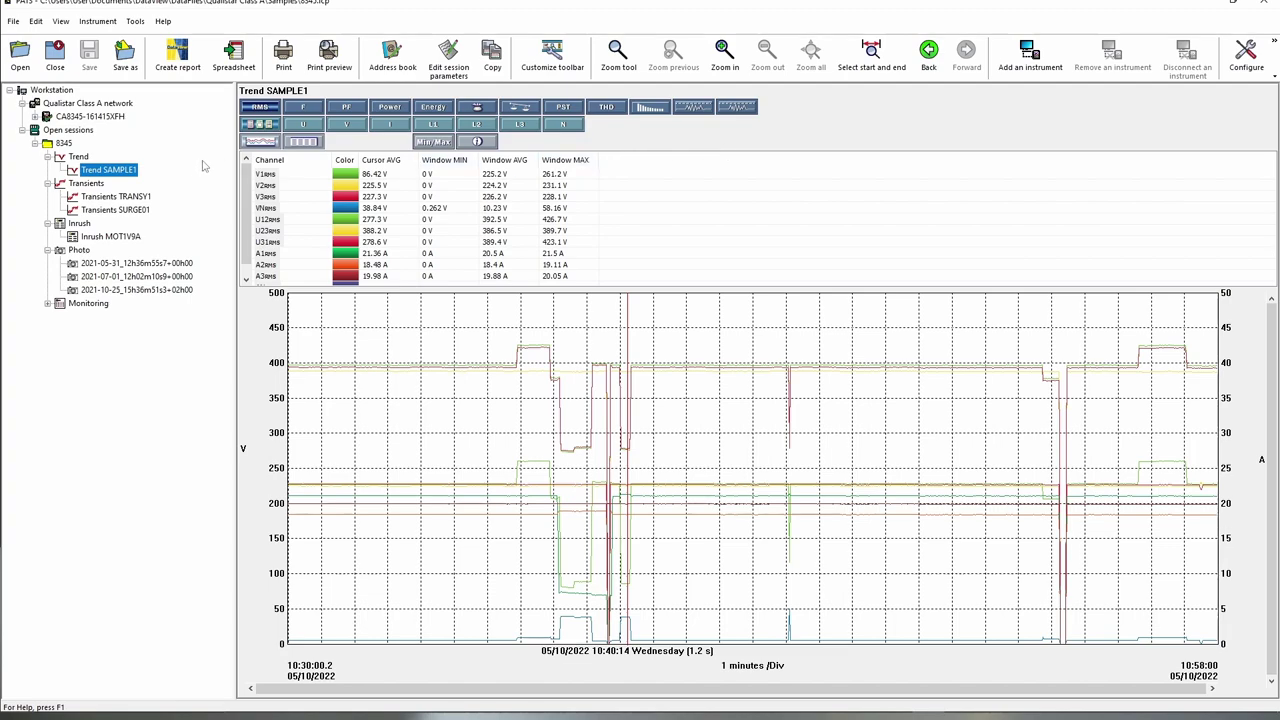
View the SAMPLE1 RMS trend for U, V, I and L1 in turn, ending on the current (I) graph.
click(310, 126)
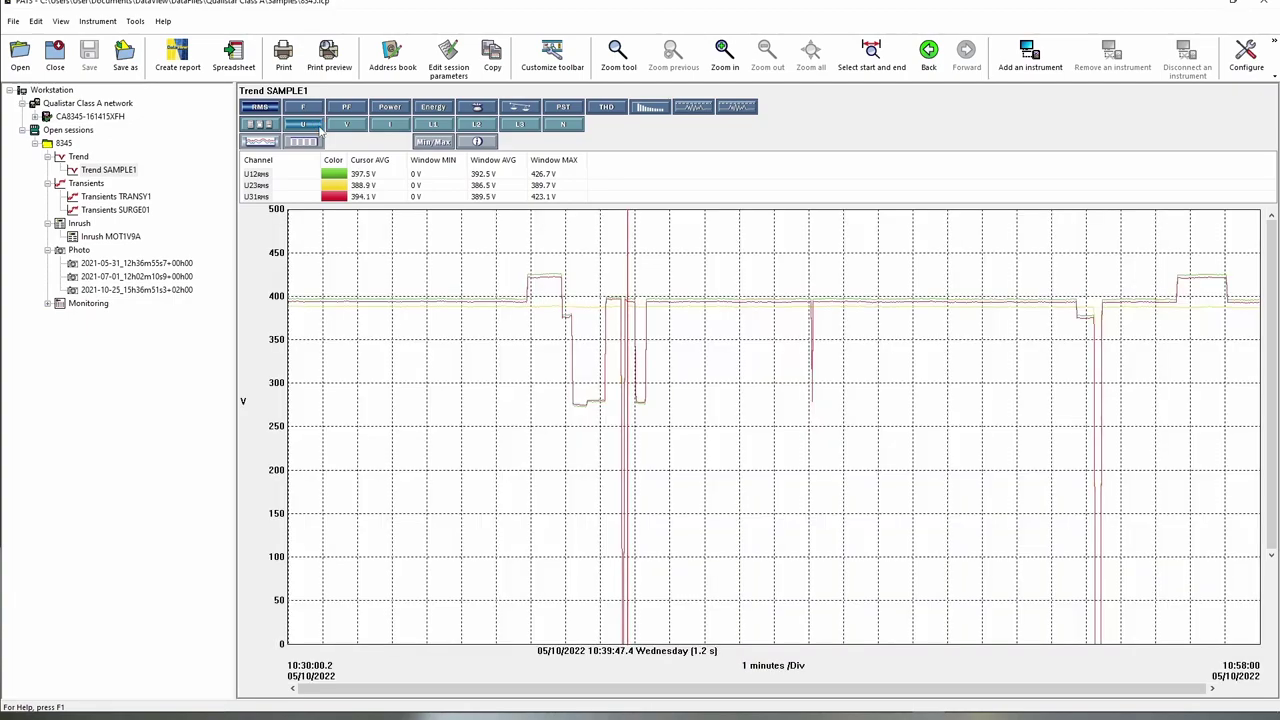
click(341, 125)
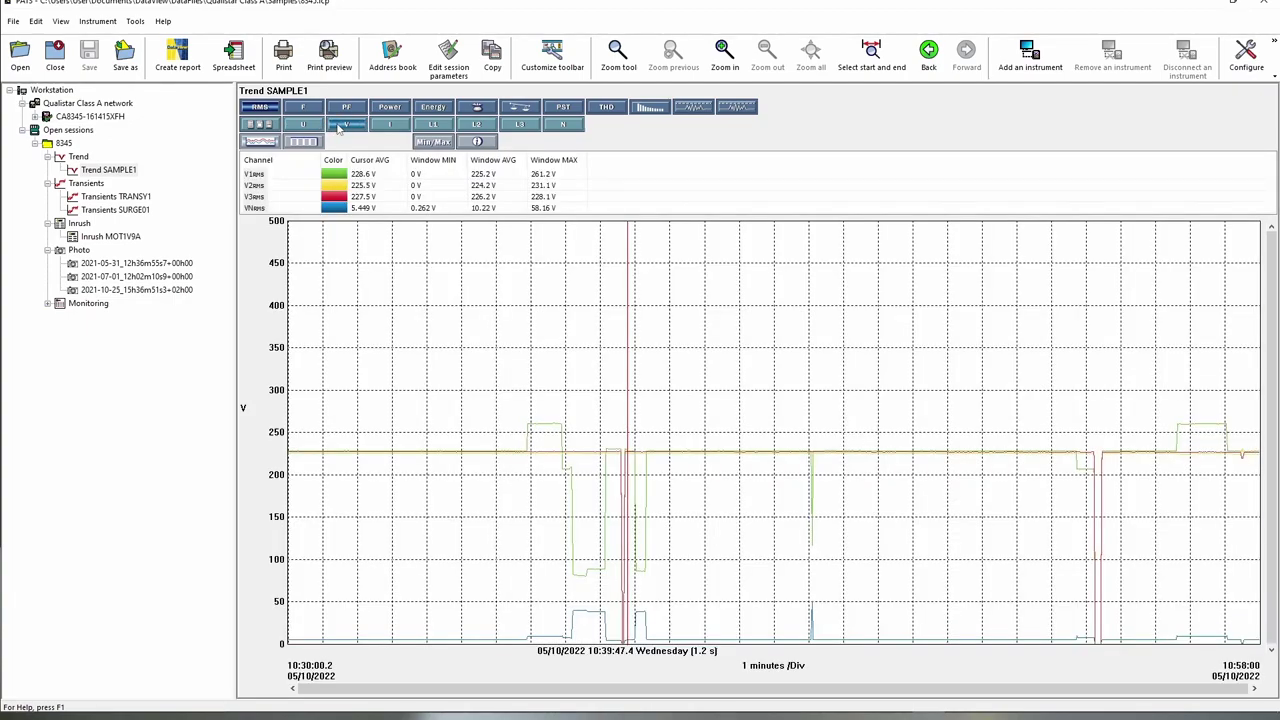
click(384, 126)
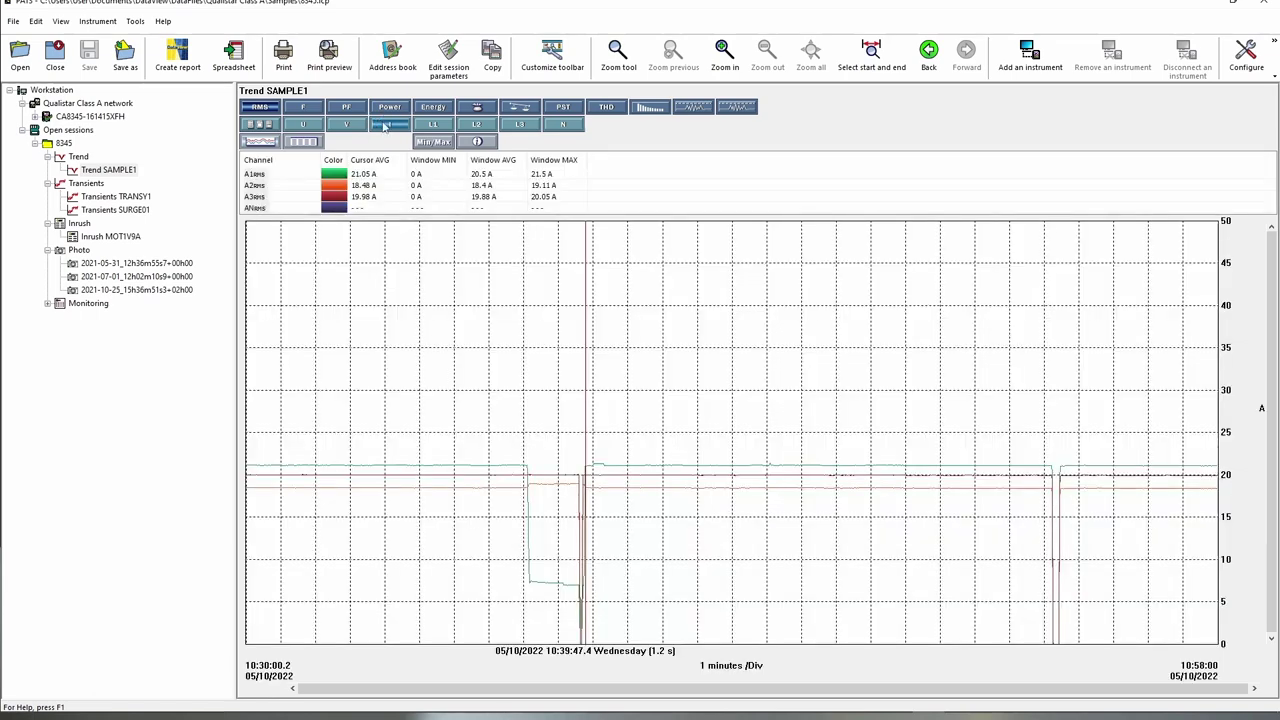
click(444, 126)
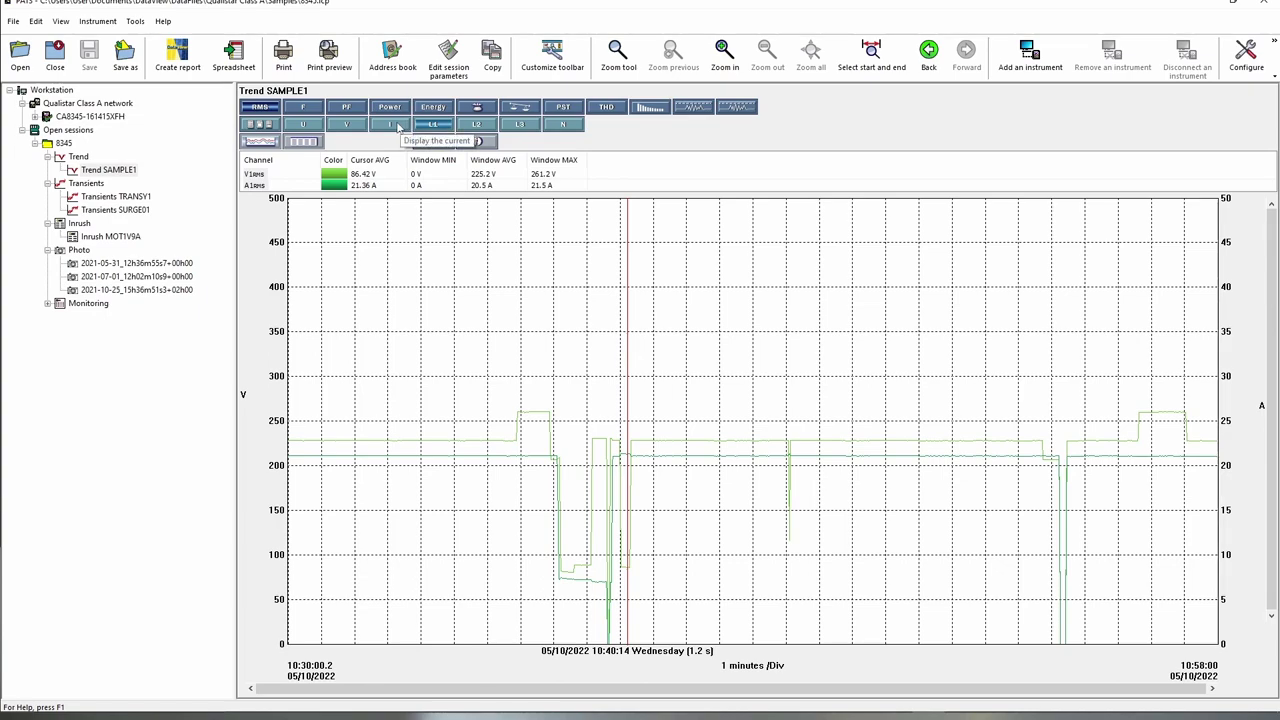
click(397, 125)
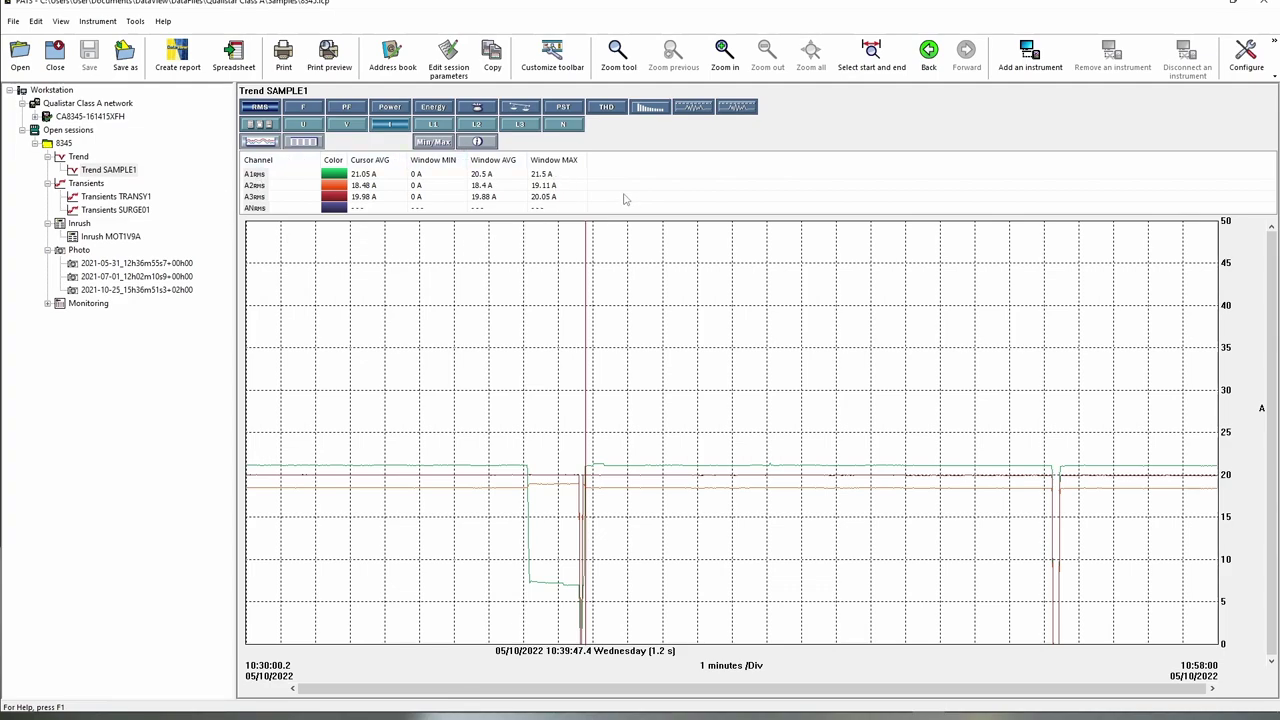
Isolate the A1 RMS curve and place the cursor at the start and end of its first current dip.
click(256, 174)
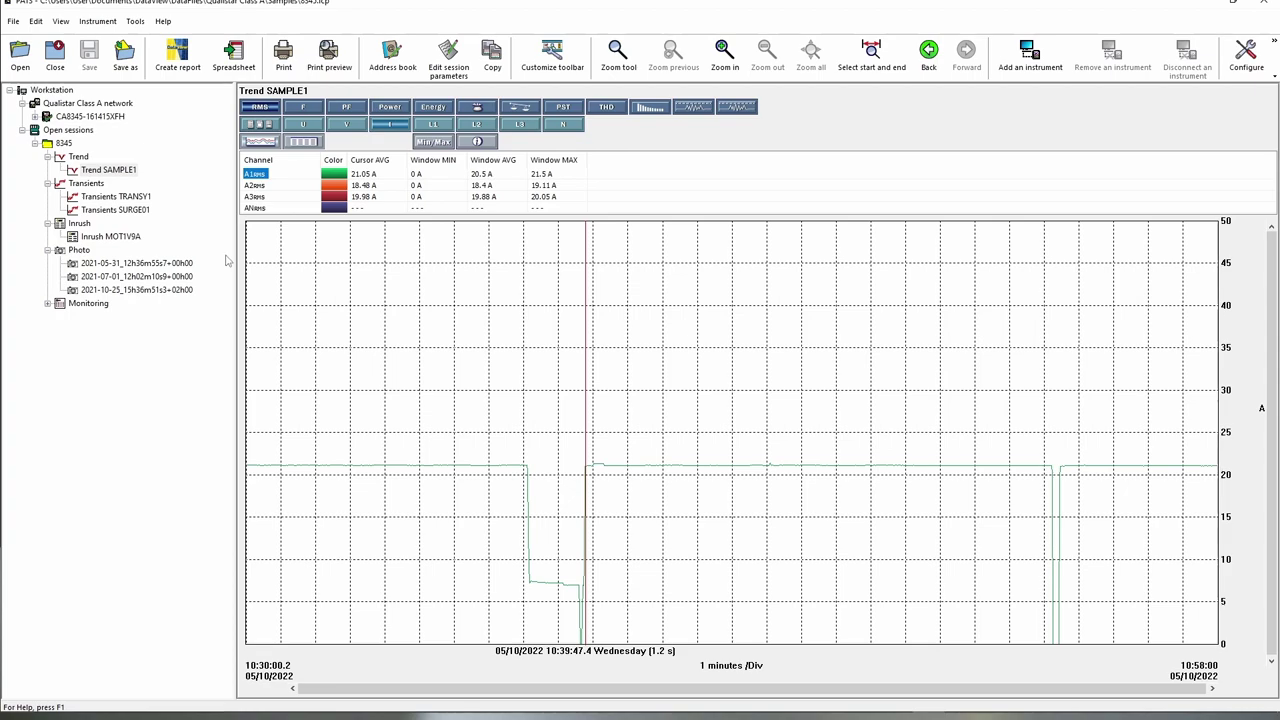
click(521, 272)
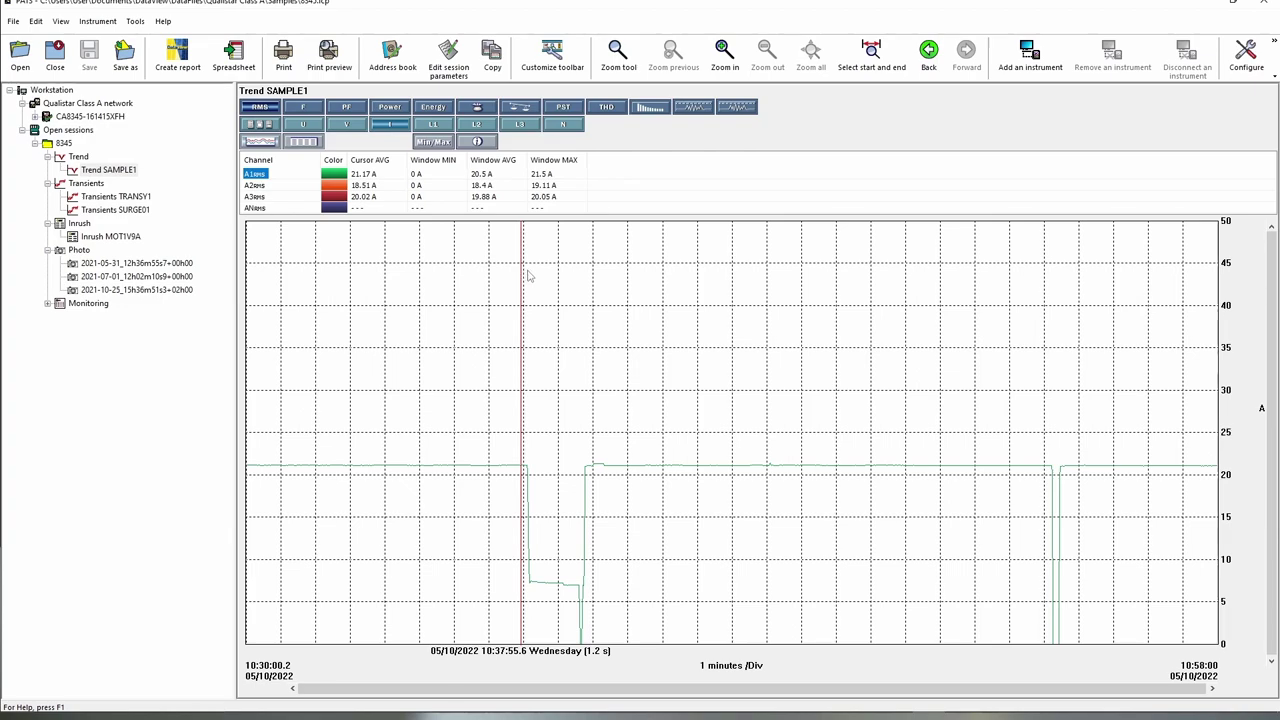
key(Right)
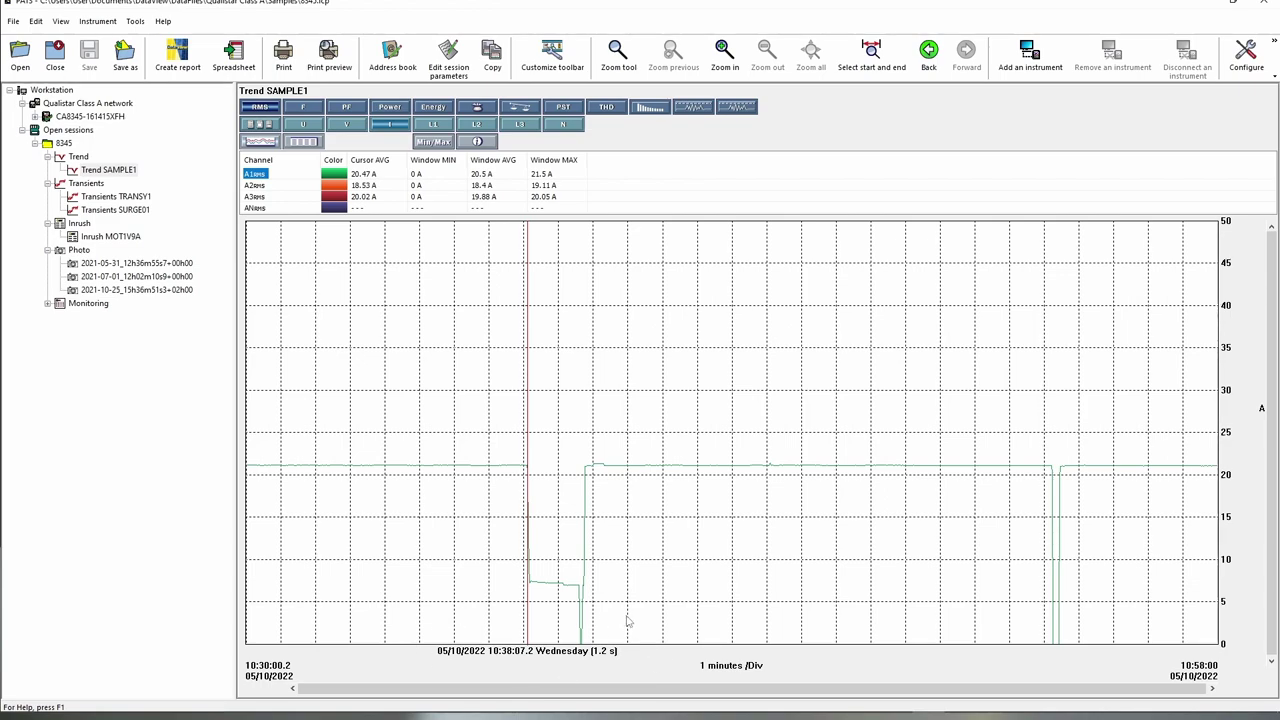
click(586, 508)
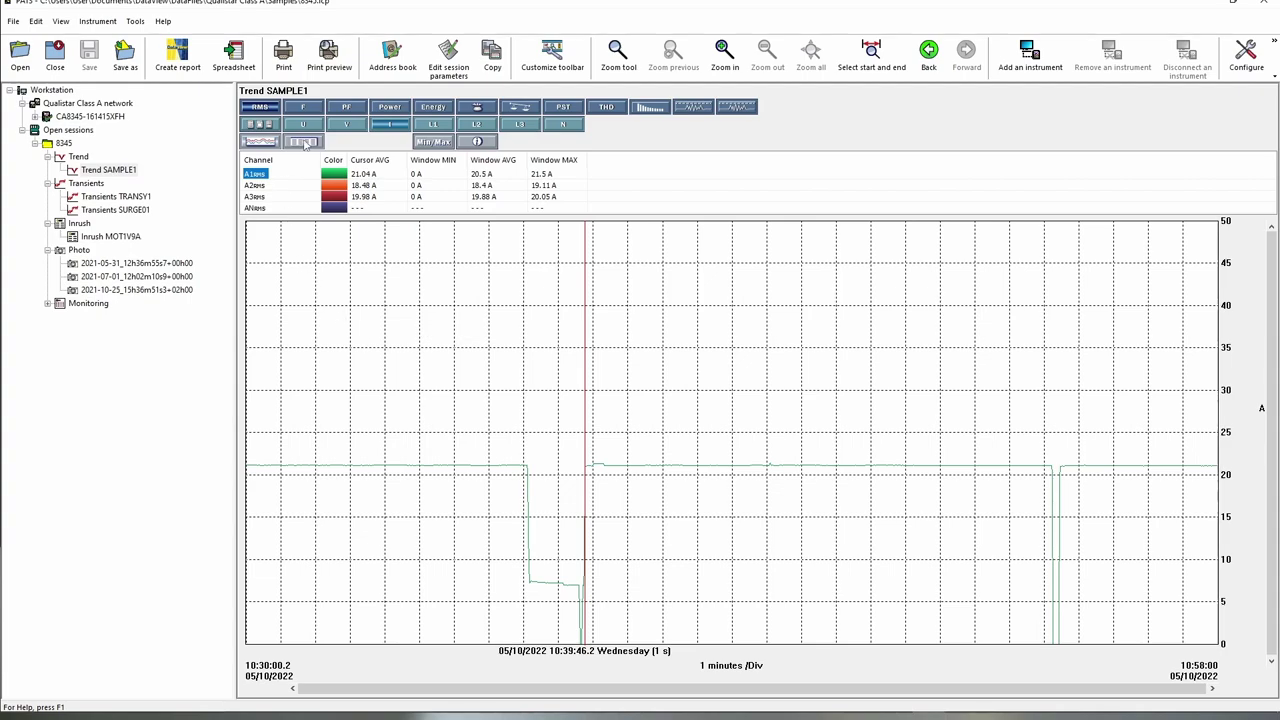
Examine the SAMPLE1 current readings as a table of time-stamped values, and return to the graph.
click(305, 143)
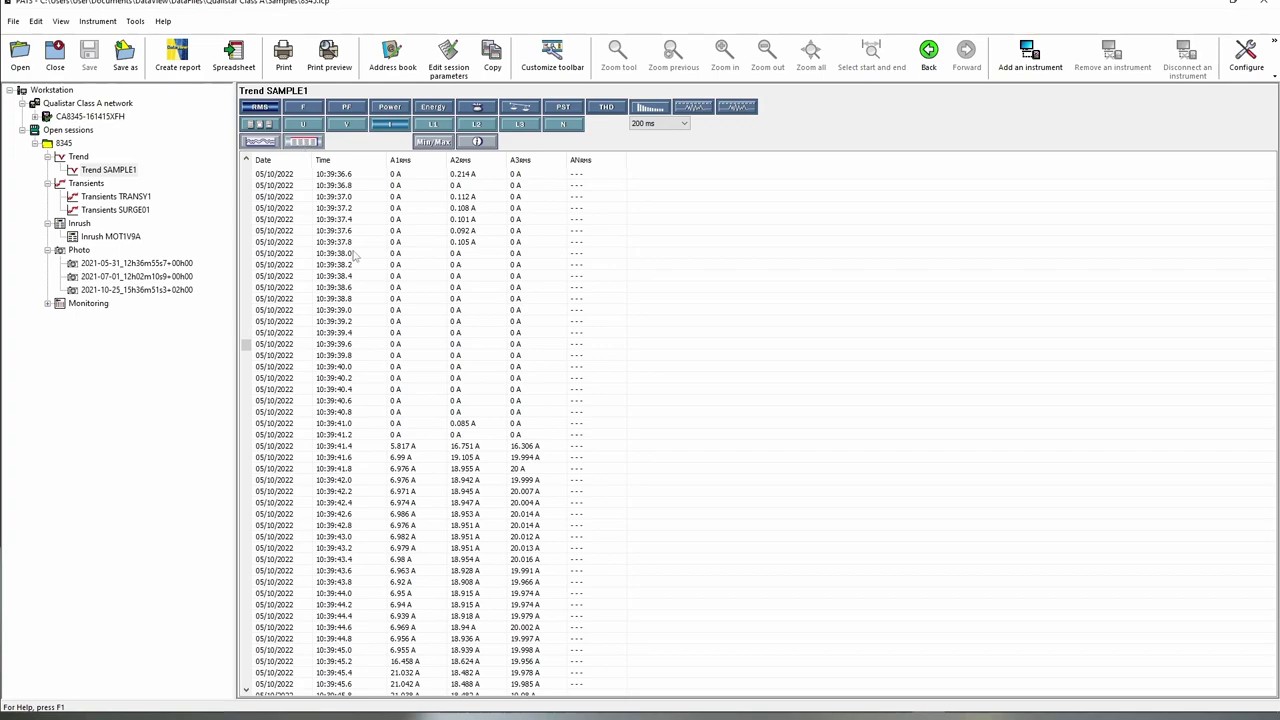
scroll(410, 322, down, 20)
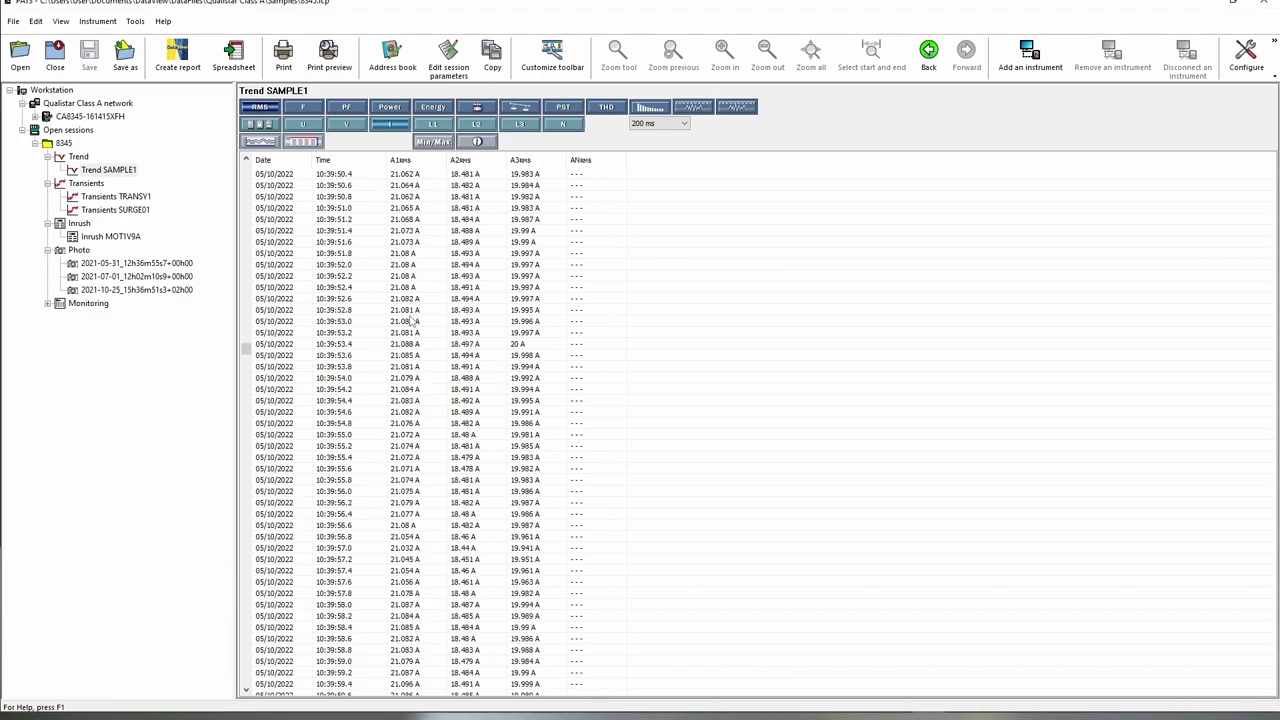
scroll(410, 322, down, 20)
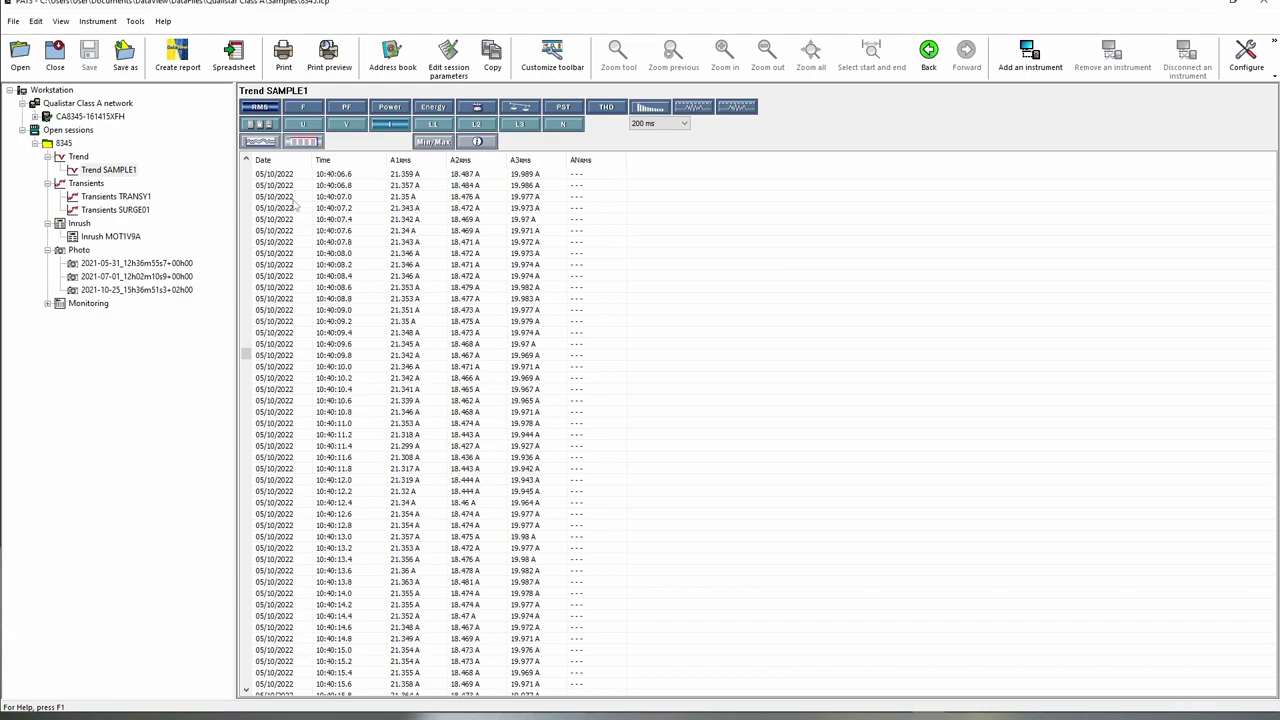
click(258, 142)
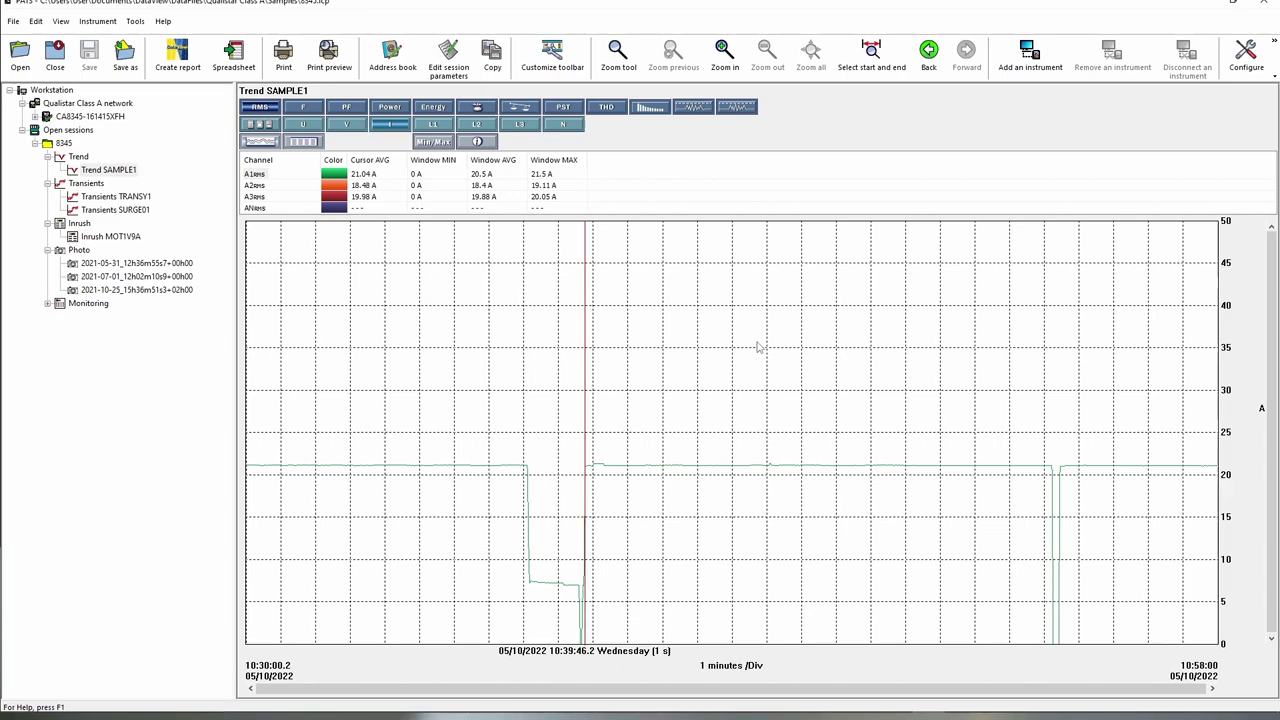
Toggle the min/max values on and off for the SAMPLE1 graph, and review the recording's information.
click(433, 142)
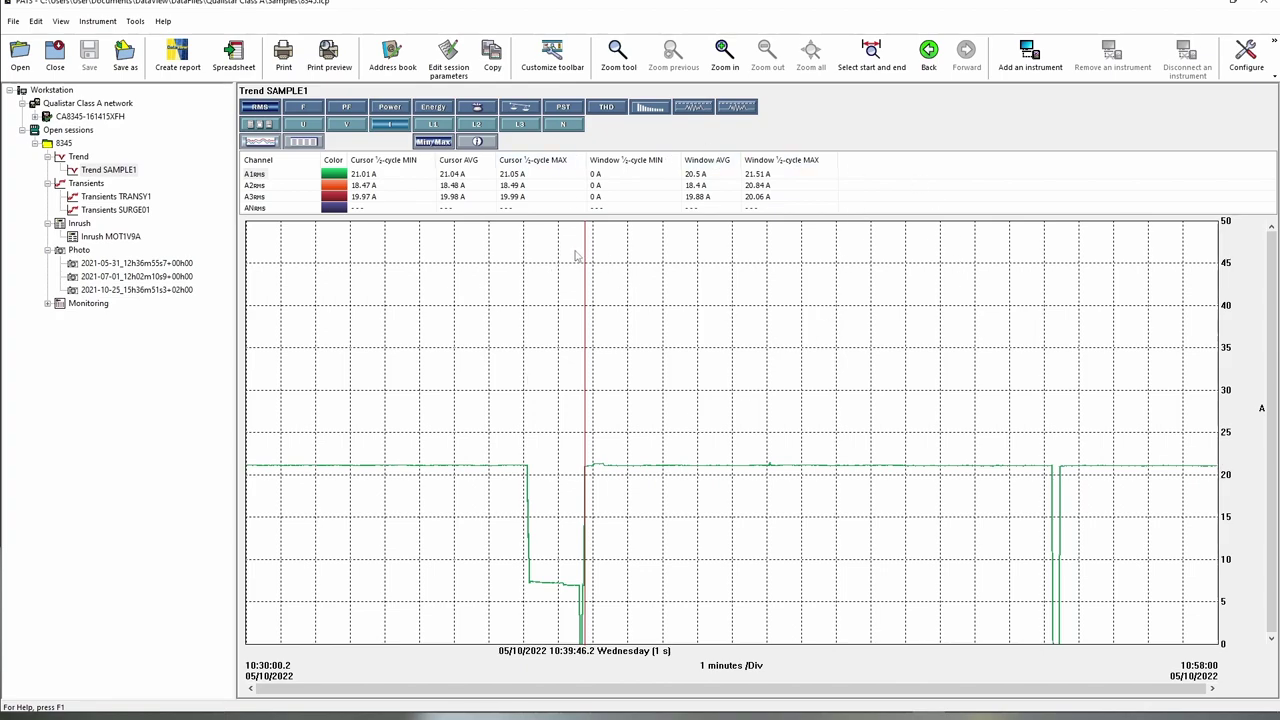
click(446, 144)
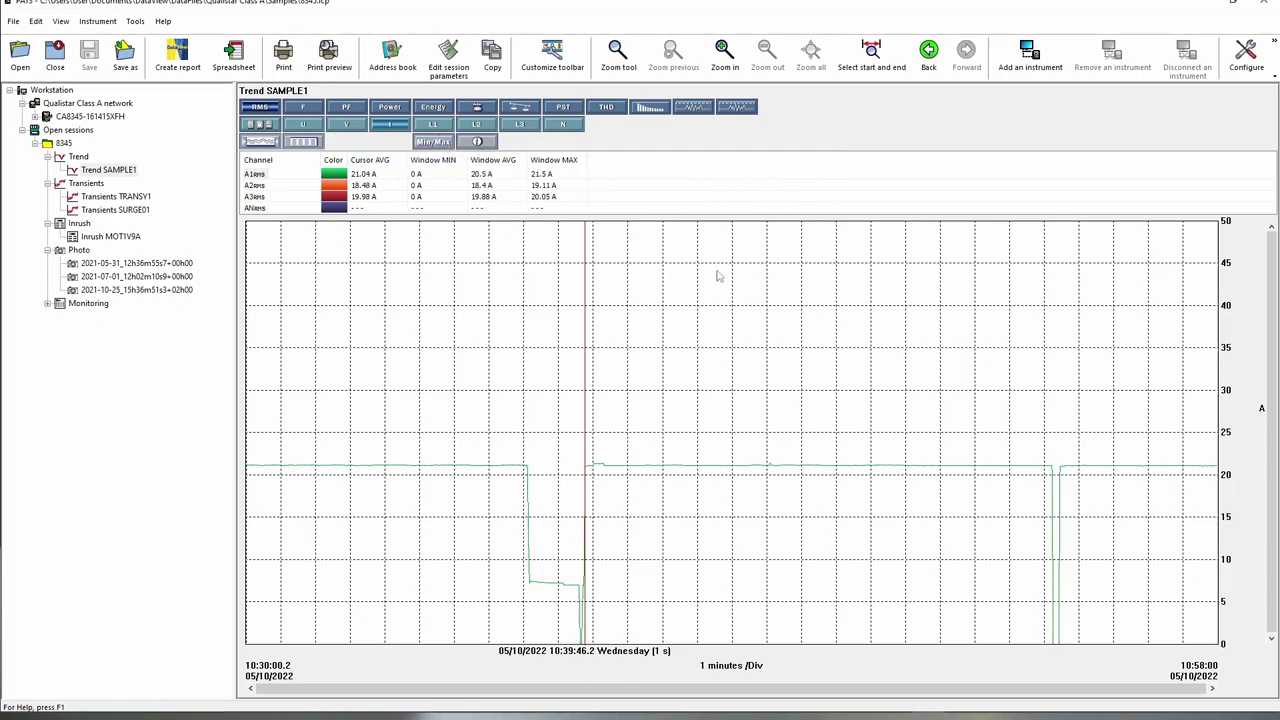
click(478, 142)
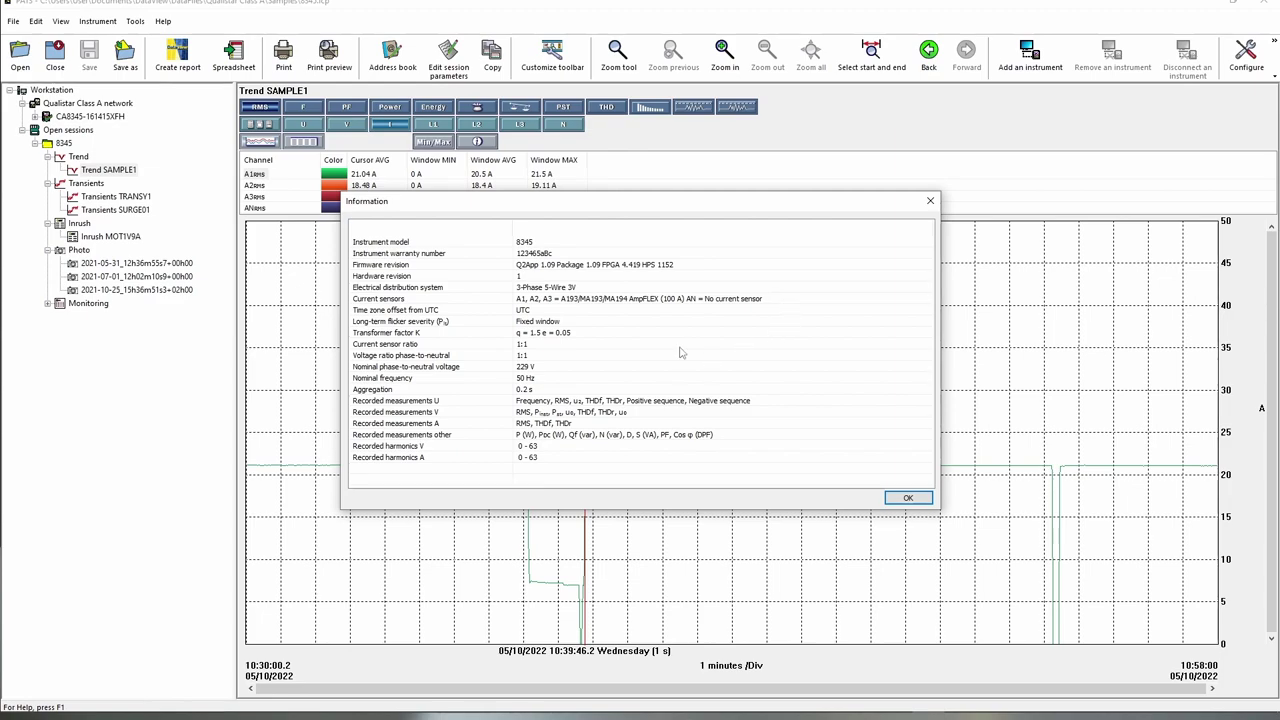
click(907, 497)
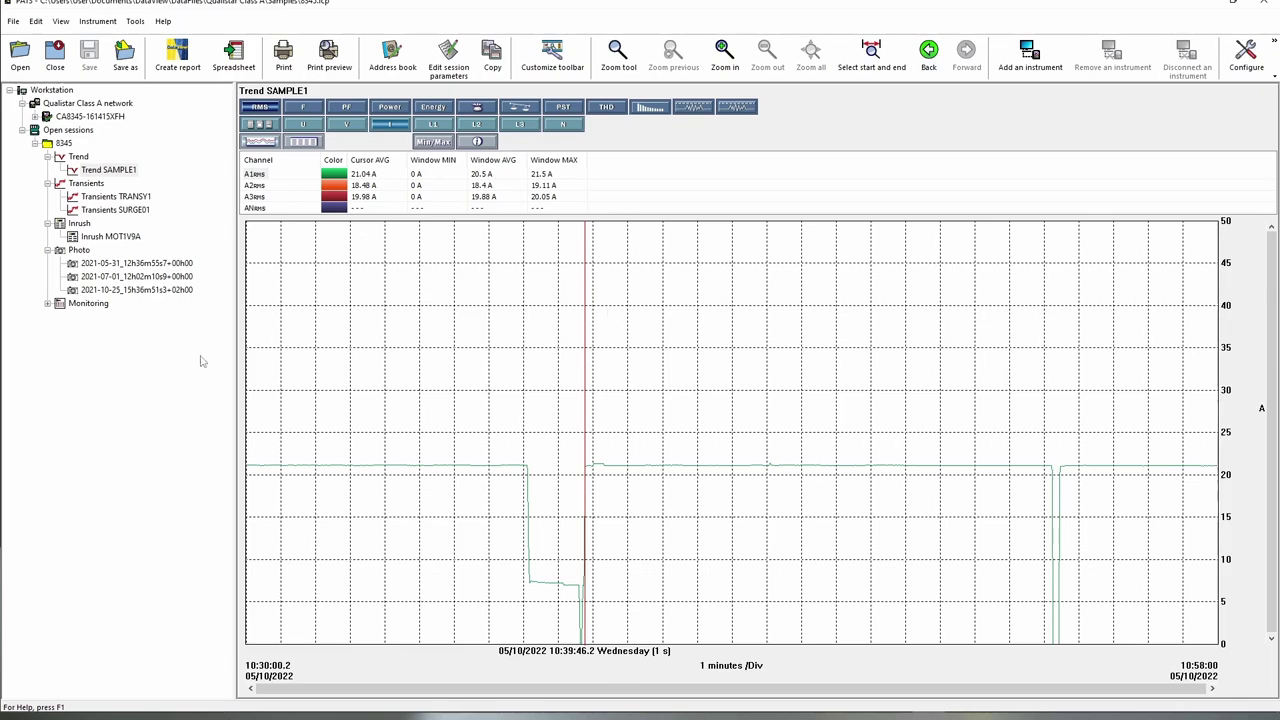
Open the Transients TRANSY1 recording and select the V1 event of 30/06/2021 10:59:16.842430.
click(111, 198)
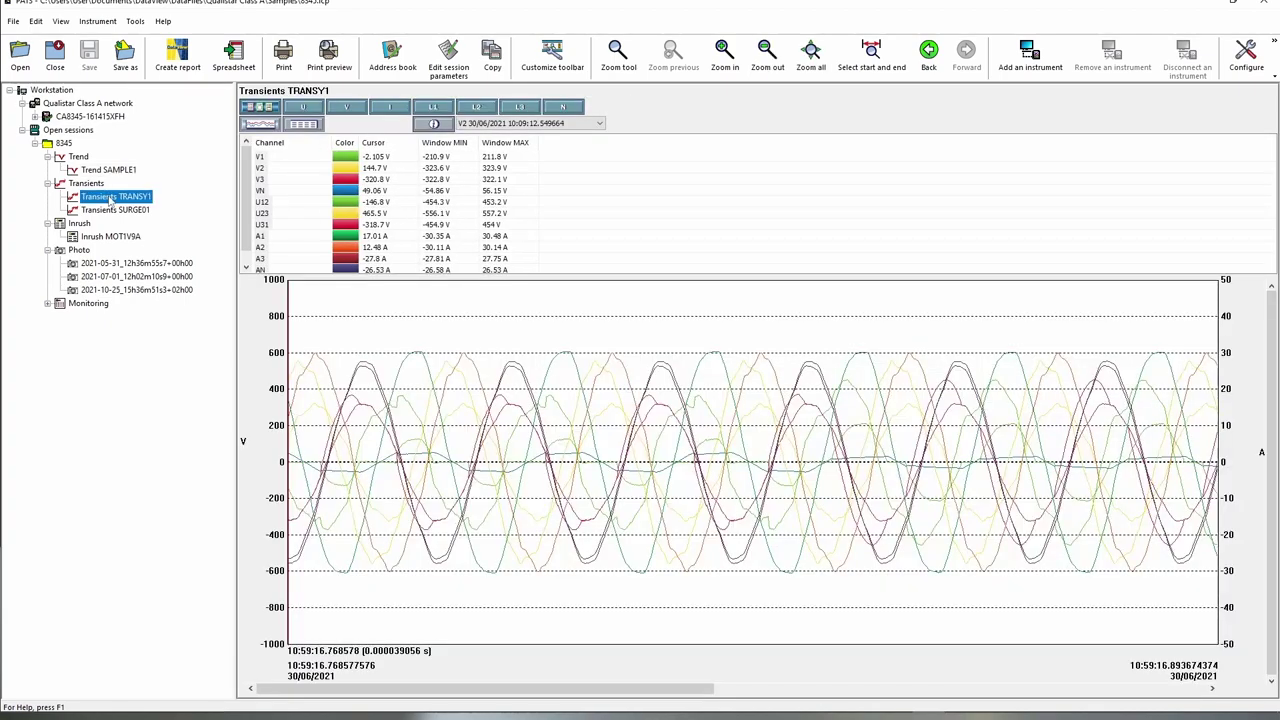
click(600, 123)
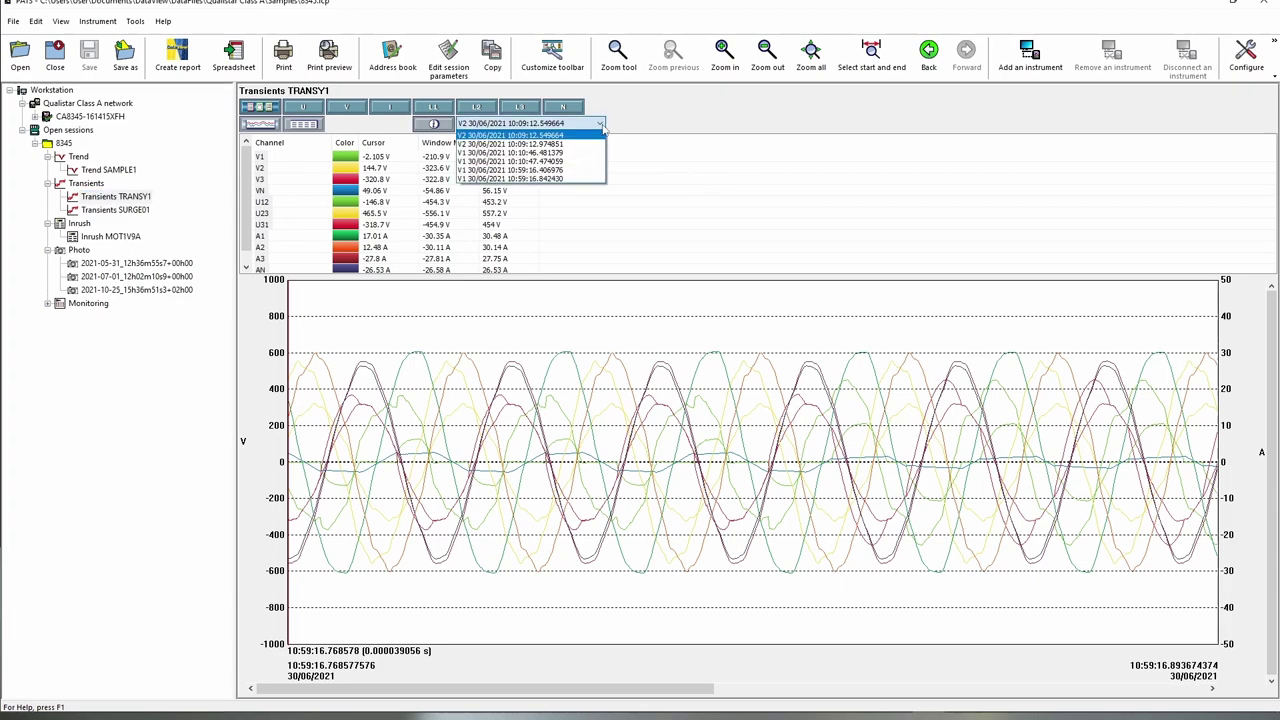
click(559, 179)
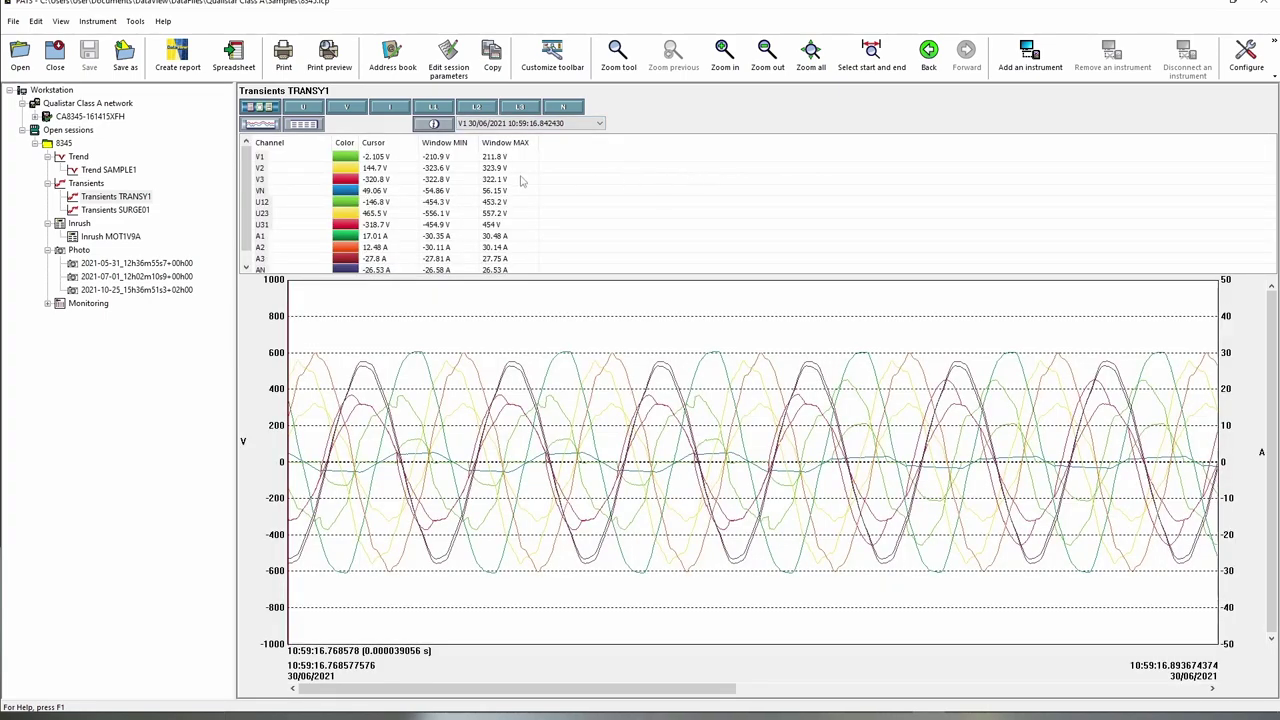
Isolate the V1 waveform in the TRANSY1 transient, zoom in on it and zoom back out.
click(268, 157)
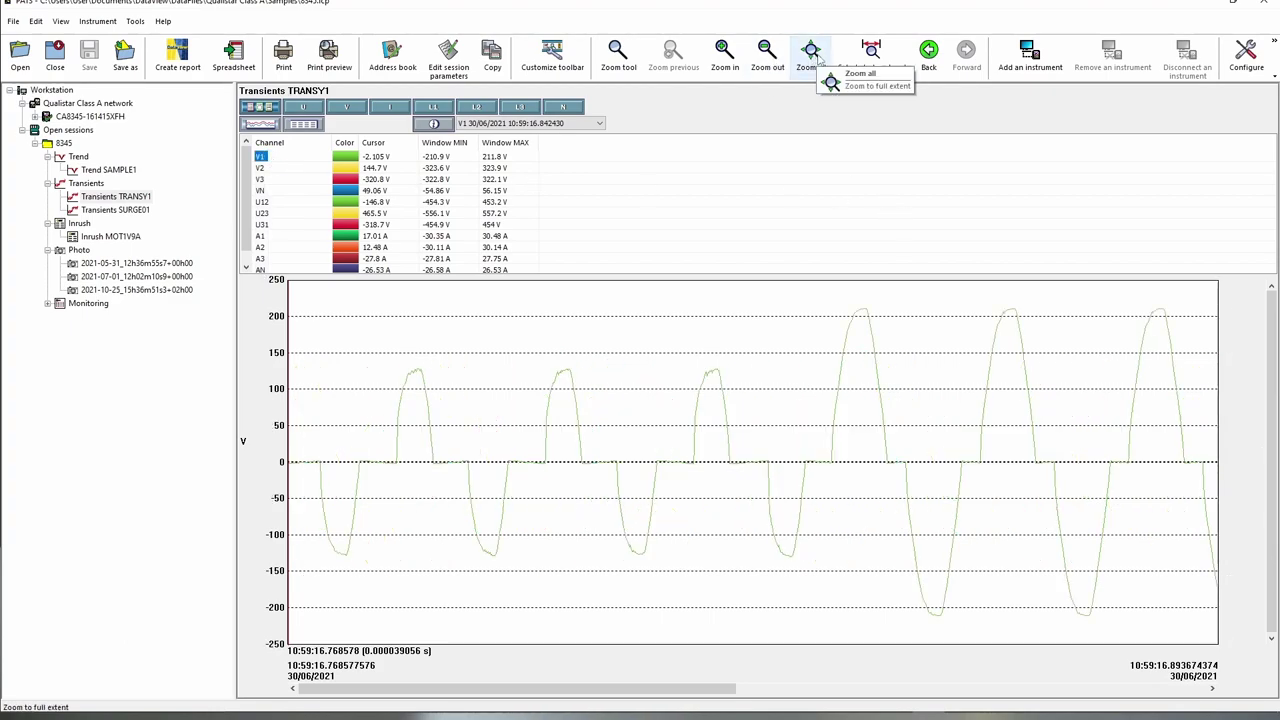
click(732, 58)
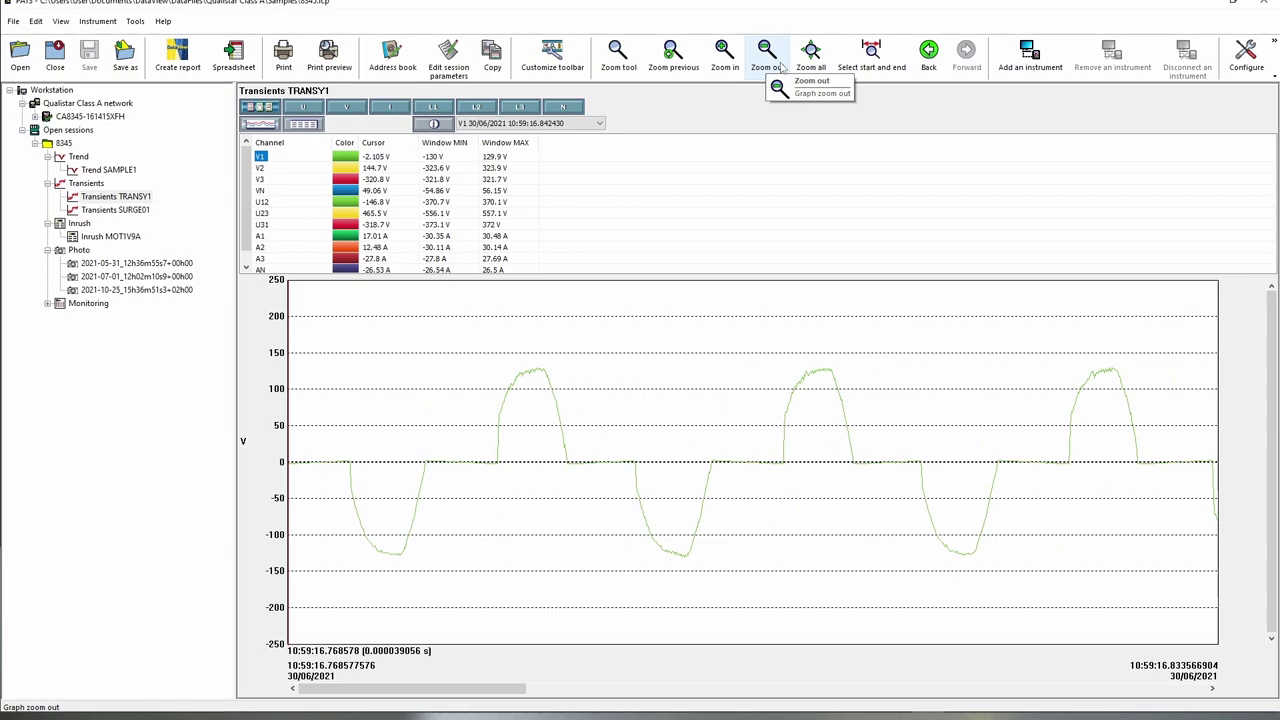
click(774, 64)
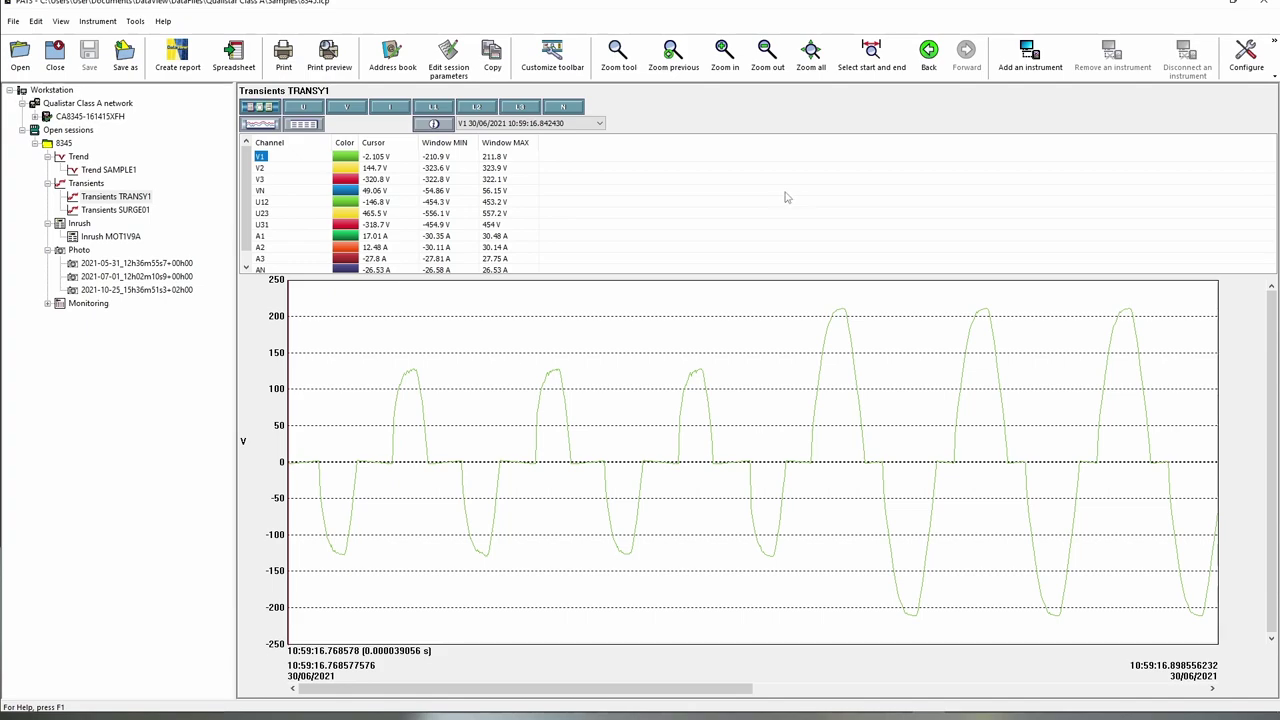
Compare the individual V2 and V3 waveforms of the transient, and return to the V1 waveform.
click(260, 168)
click(261, 179)
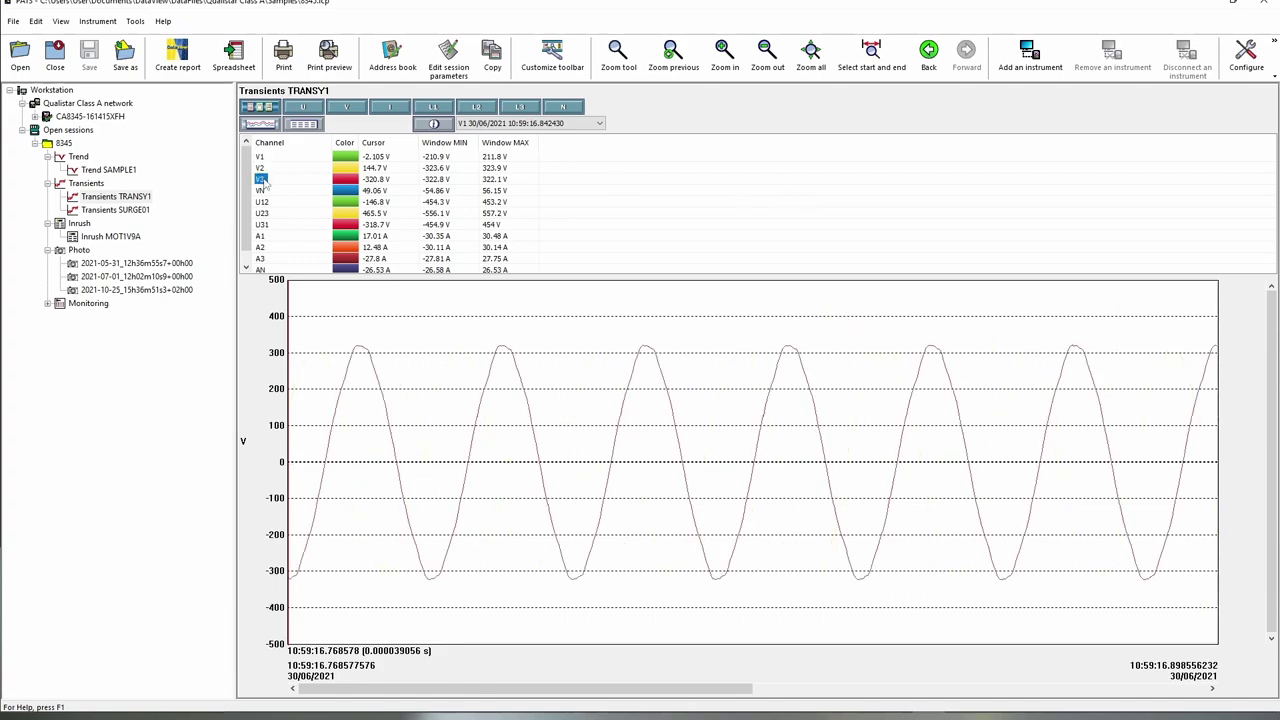
click(263, 157)
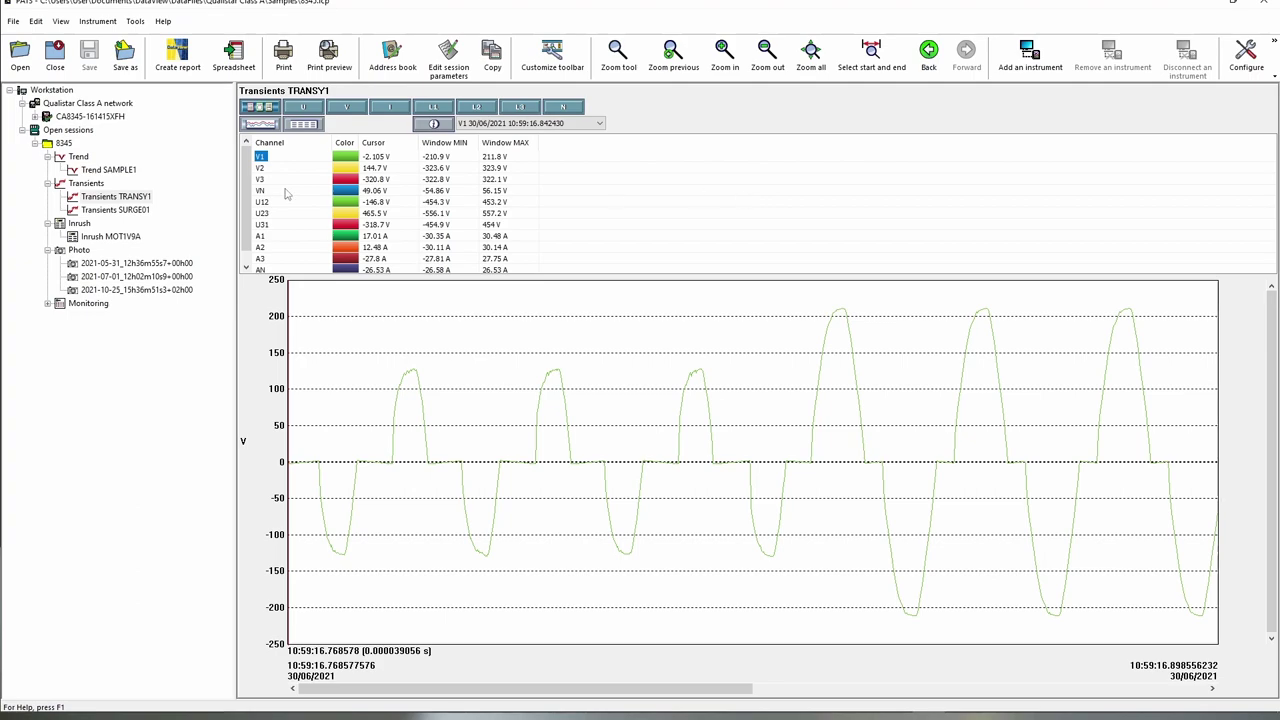
Zoom in on the Inrush MOT1V9A graph, and view the photo recorded as 2021-05-31_12h36m55s7+00h00.
click(120, 237)
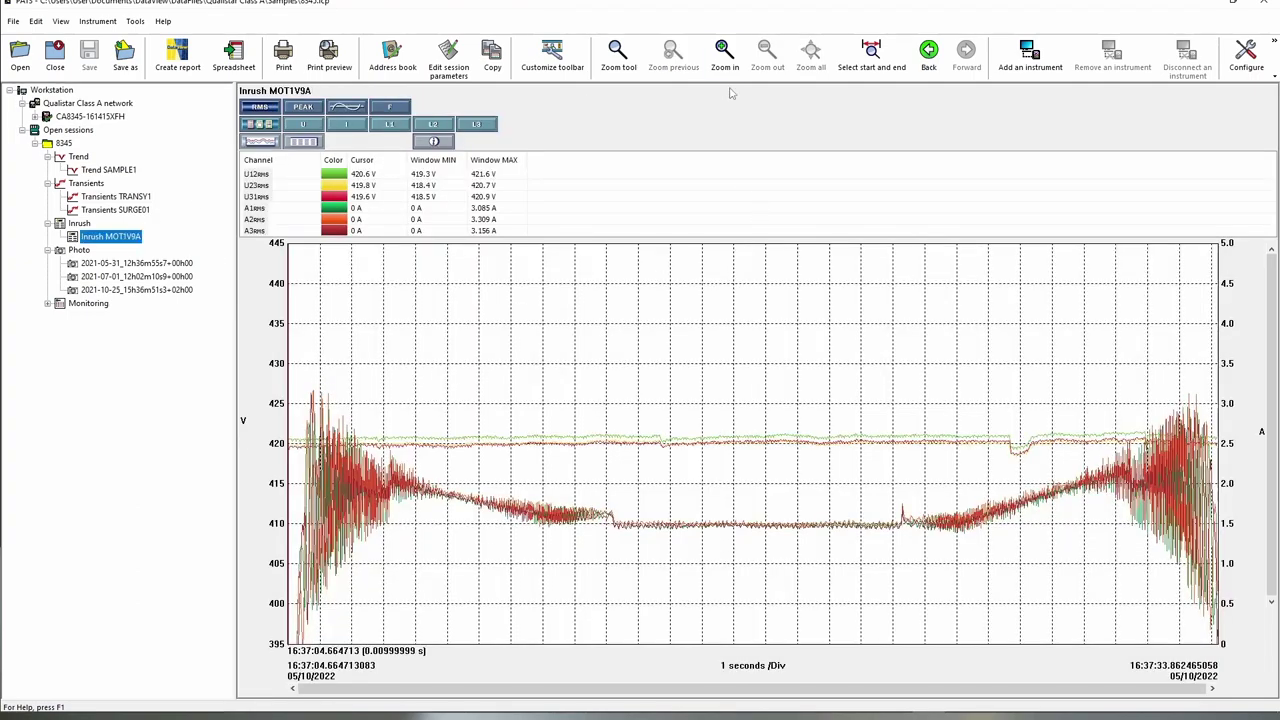
click(725, 58)
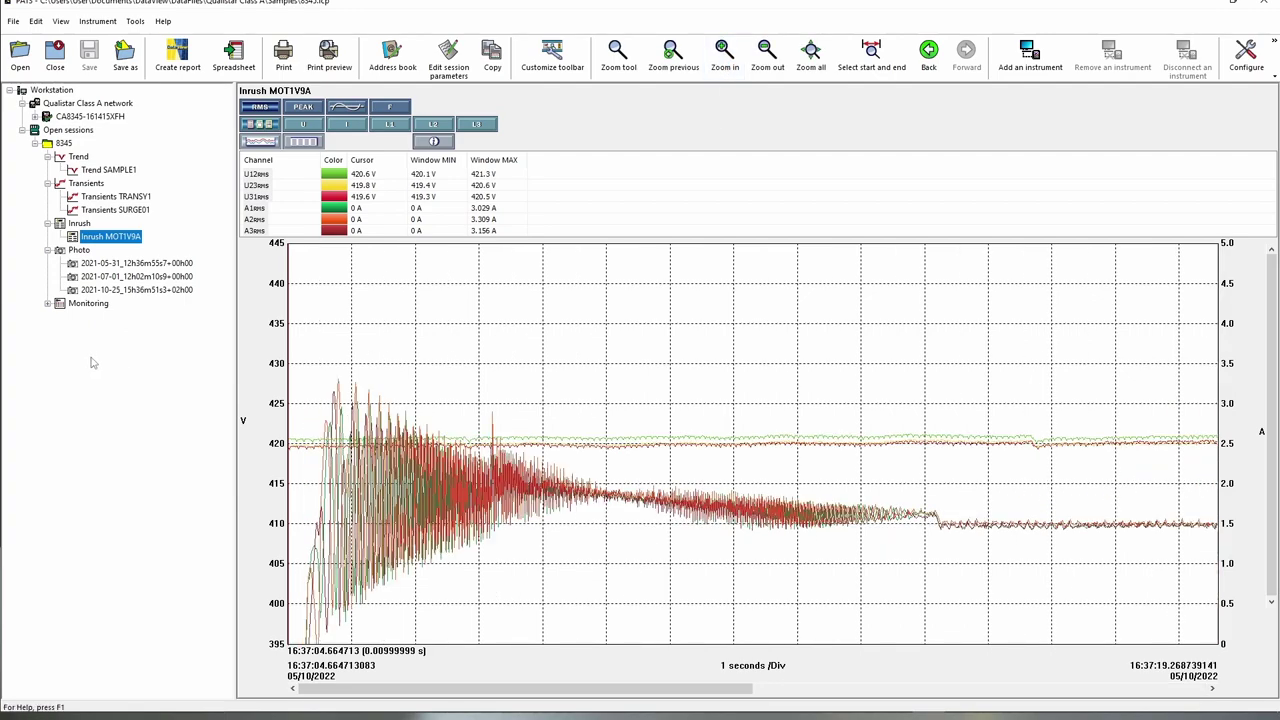
click(110, 265)
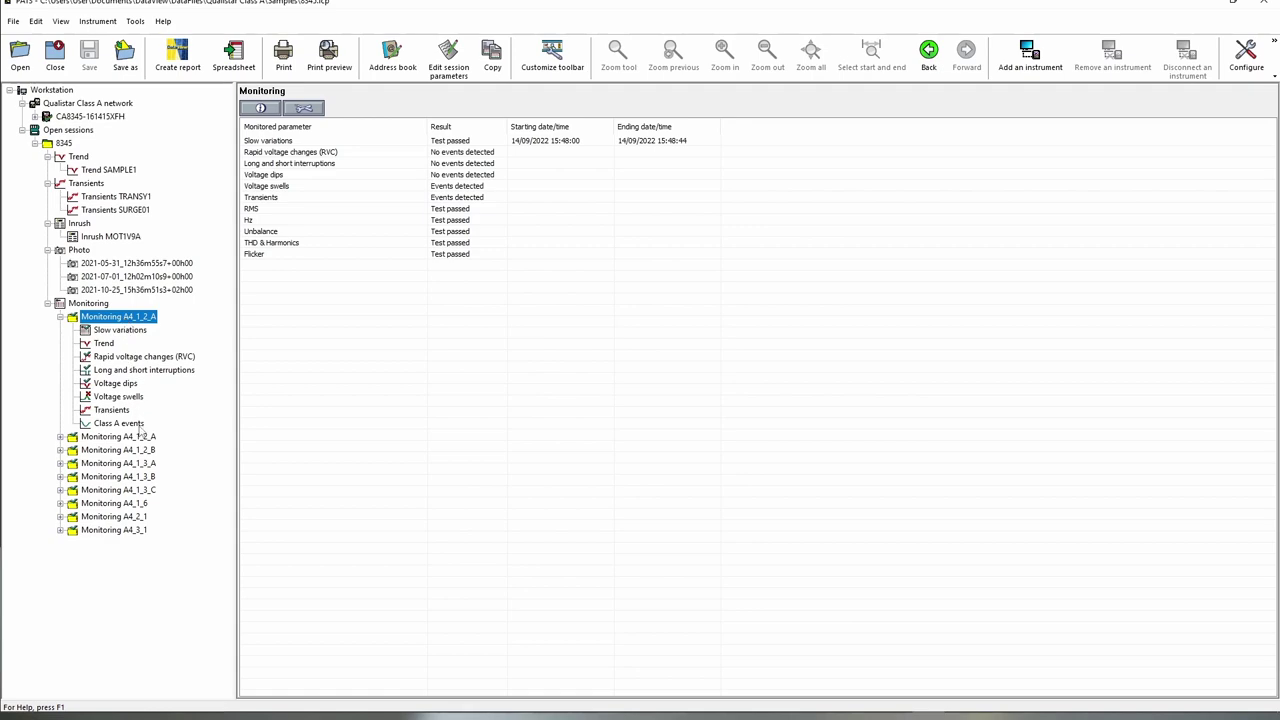
Review the slow variations, trend, rapid voltage changes, long and short interruptions, and voltage dips of the first Monitoring A4_1_2_A session.
click(120, 330)
click(112, 344)
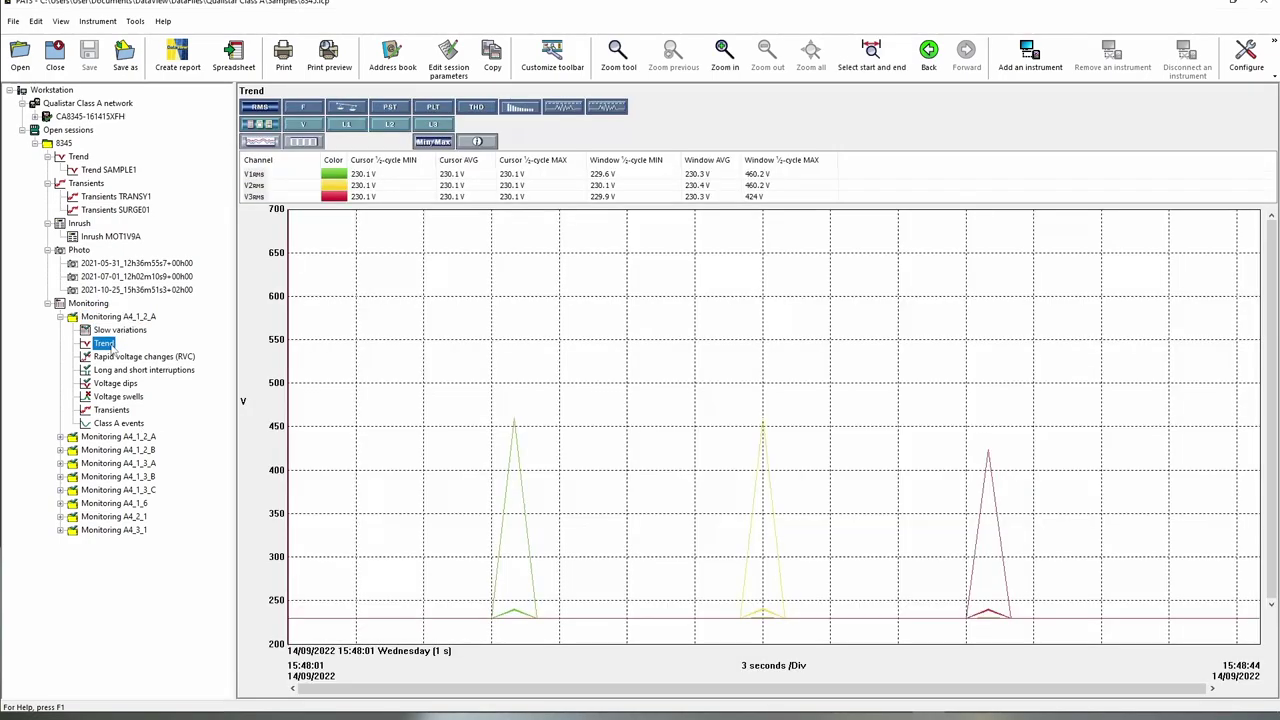
click(135, 358)
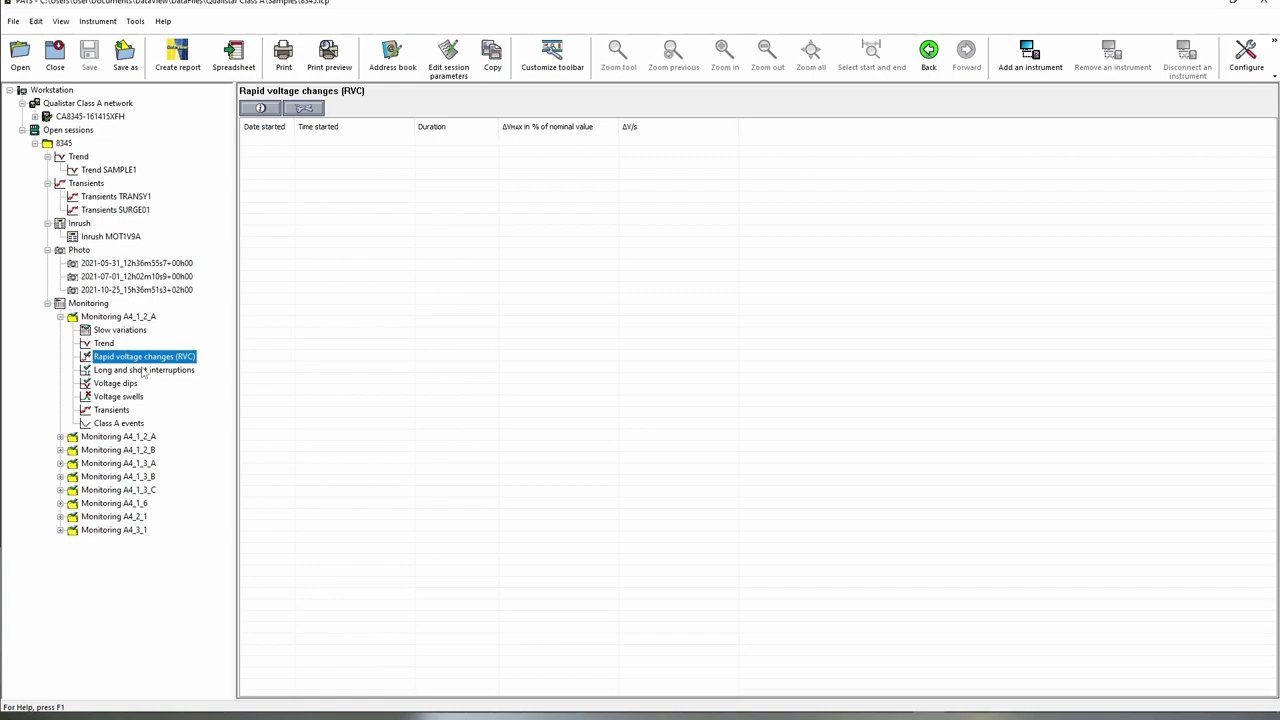
click(143, 370)
click(133, 384)
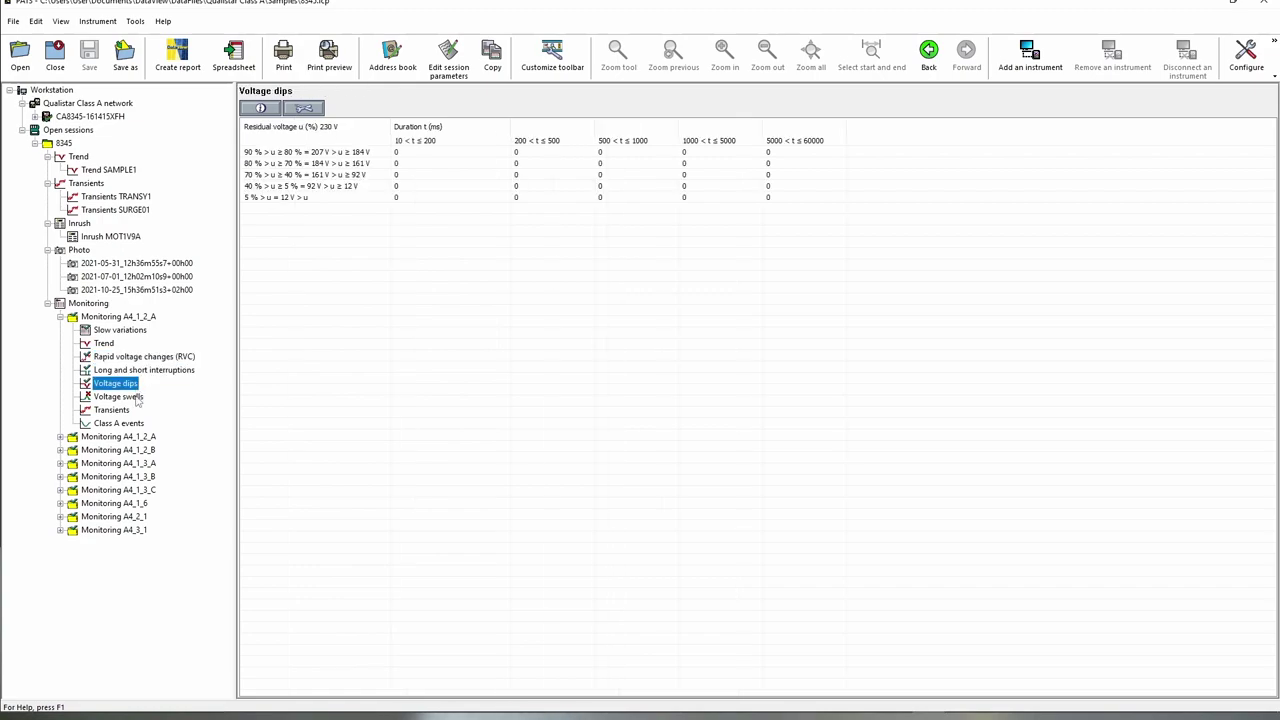
Review the voltage swells, transients and Class A events of the same Monitoring A4_1_2_A session.
click(138, 400)
click(124, 410)
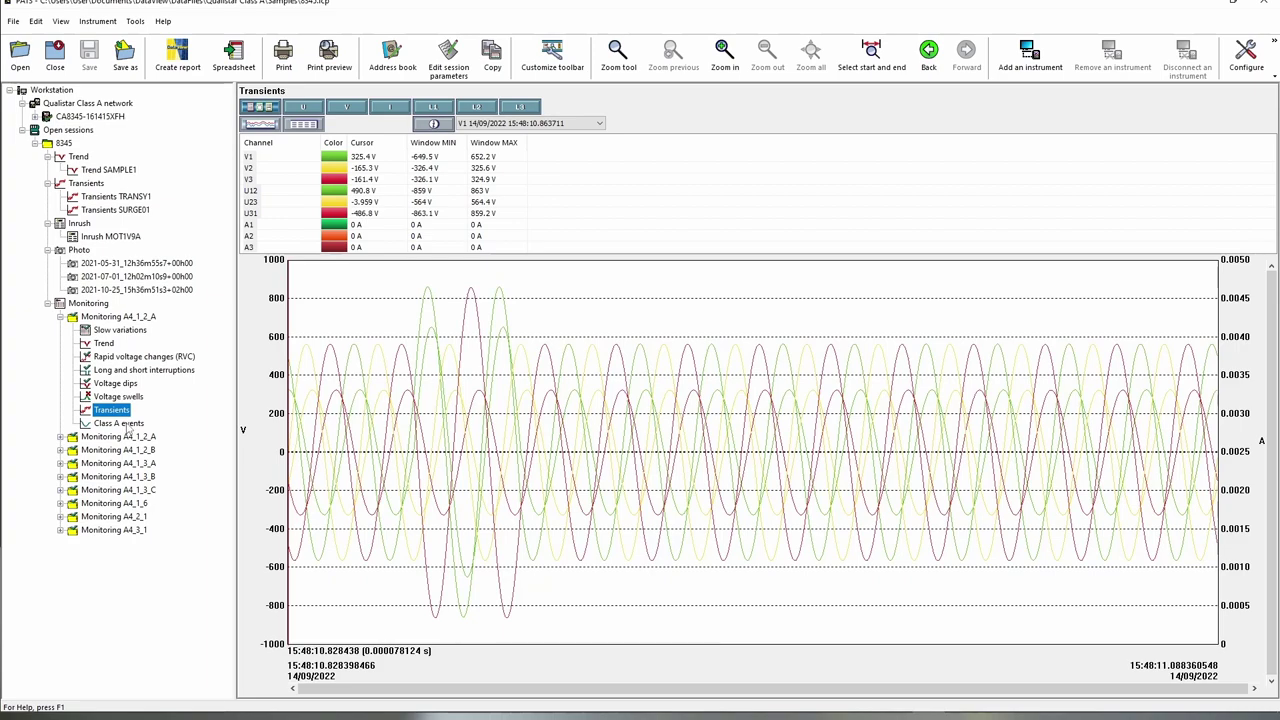
click(127, 425)
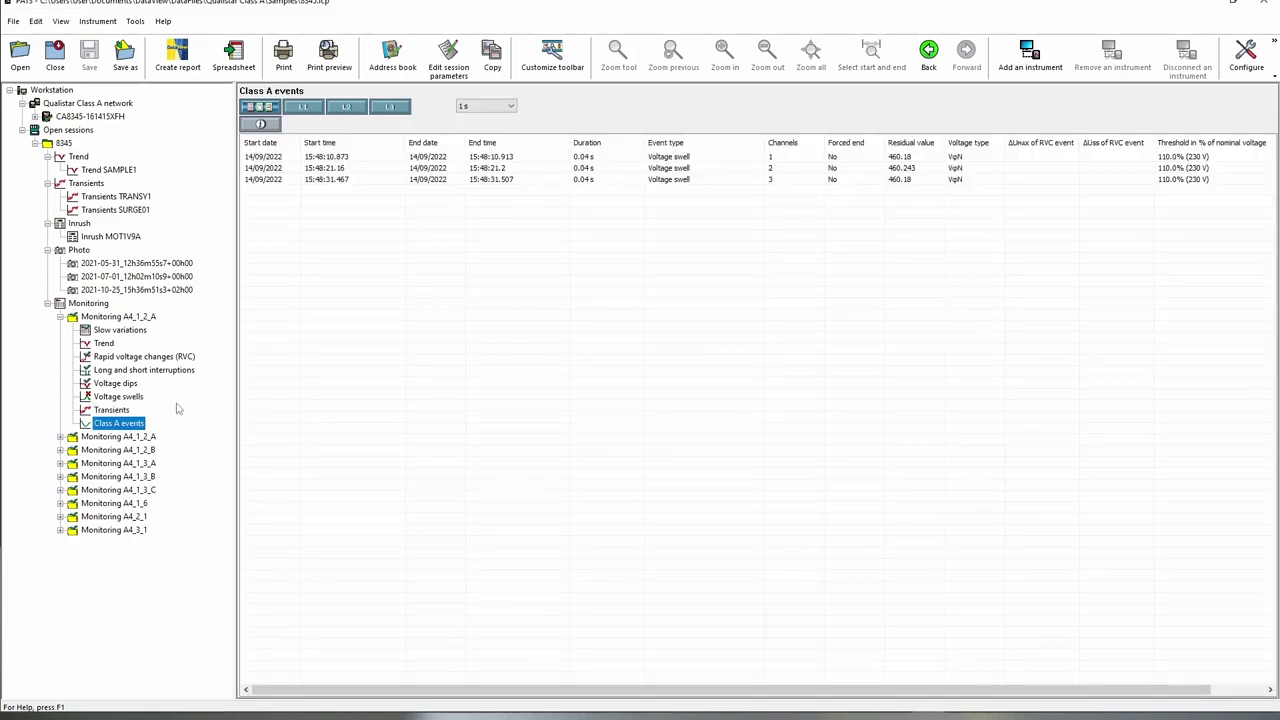